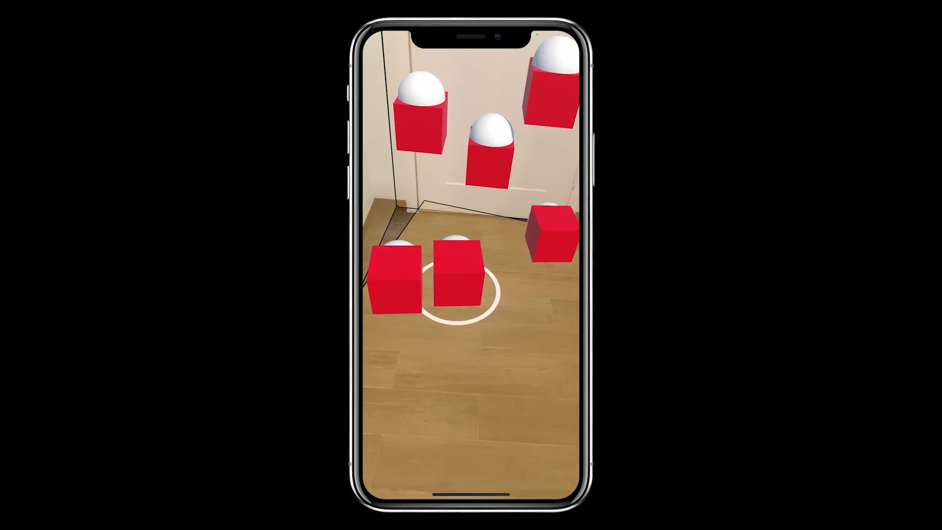
- Select the red cube, slide it across the floor, and twist to rotate it in place
{"action": "left_click_drag", "start_coordinate": [459, 319], "coordinate": [468, 343]}
{"action": "left_click_drag", "start_coordinate": [548, 383], "coordinate": [487, 381]}
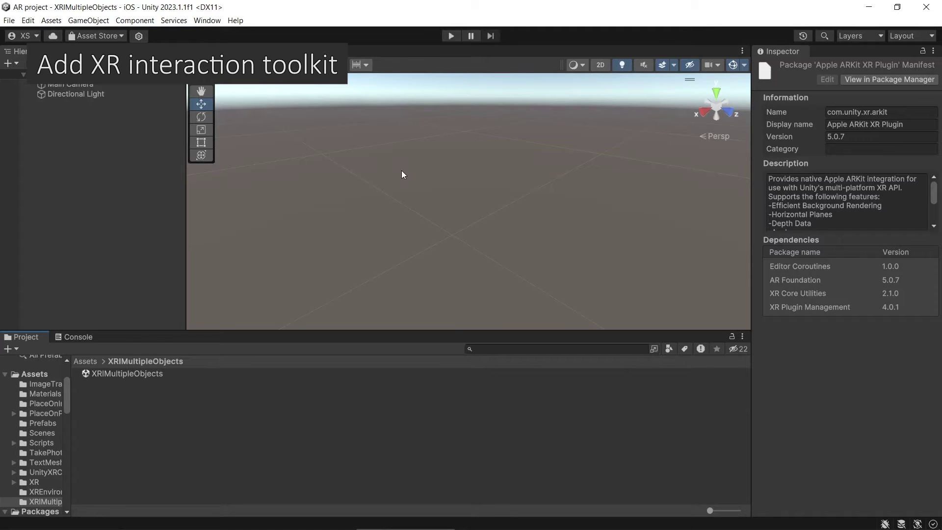
- Install XR Interaction Toolkit from the Unity Registry and decline the interaction layer mask update
{"action": "left_click", "coordinate": [217, 23]}
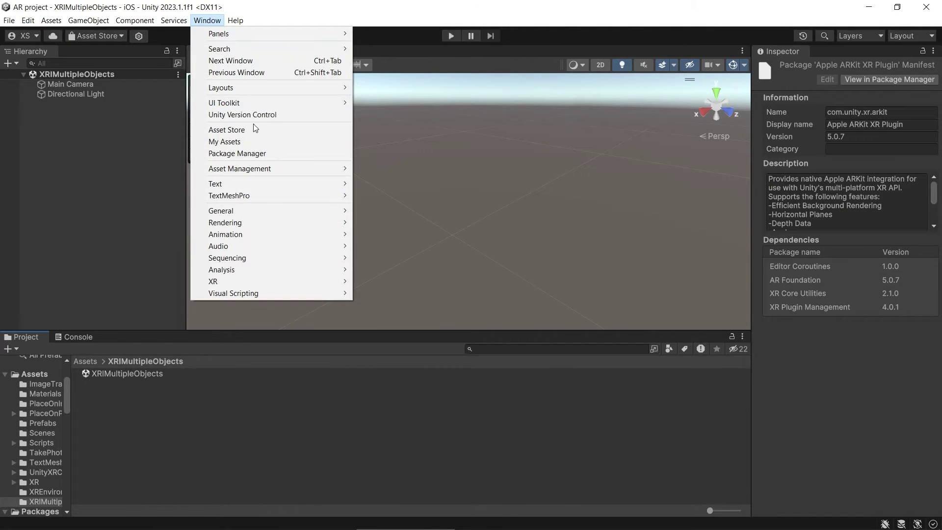
{"action": "left_click", "coordinate": [269, 153]}
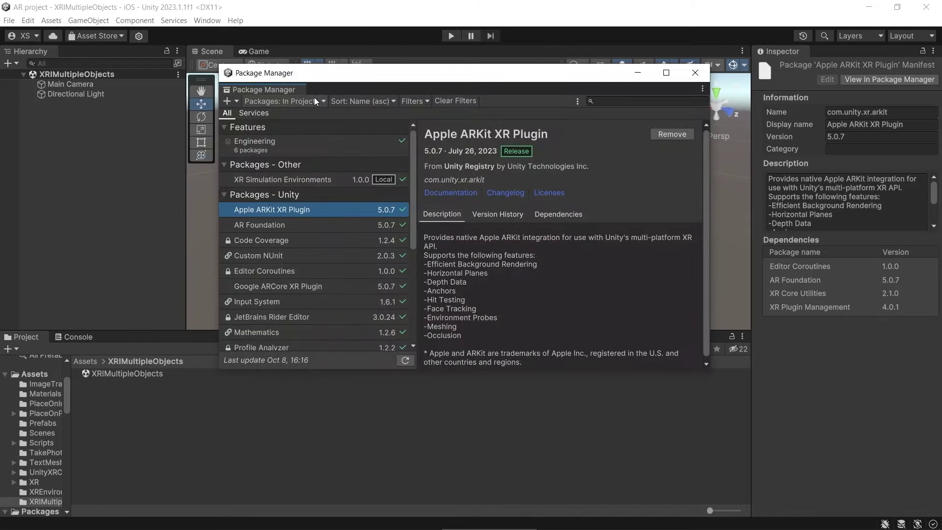
{"action": "left_click", "coordinate": [314, 100]}
{"action": "left_click", "coordinate": [304, 116]}
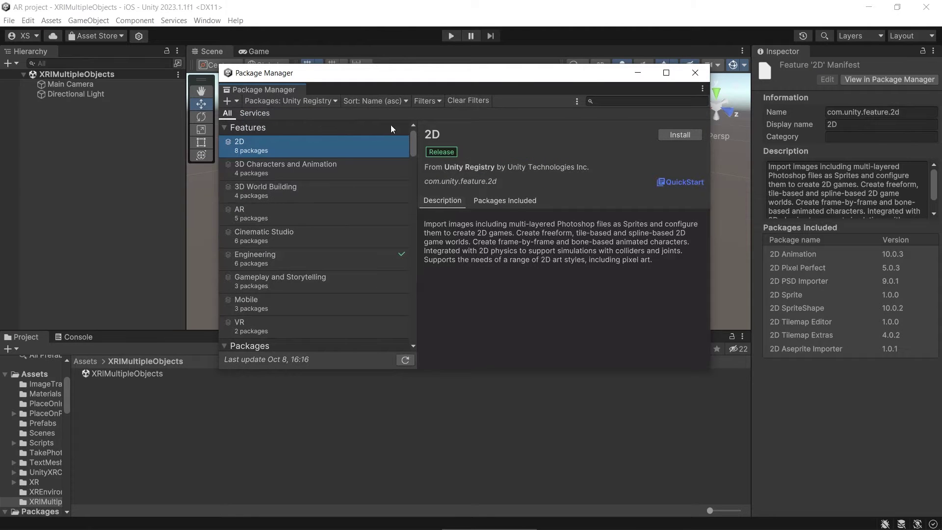
{"action": "left_click_drag", "start_coordinate": [411, 136], "coordinate": [408, 342]}
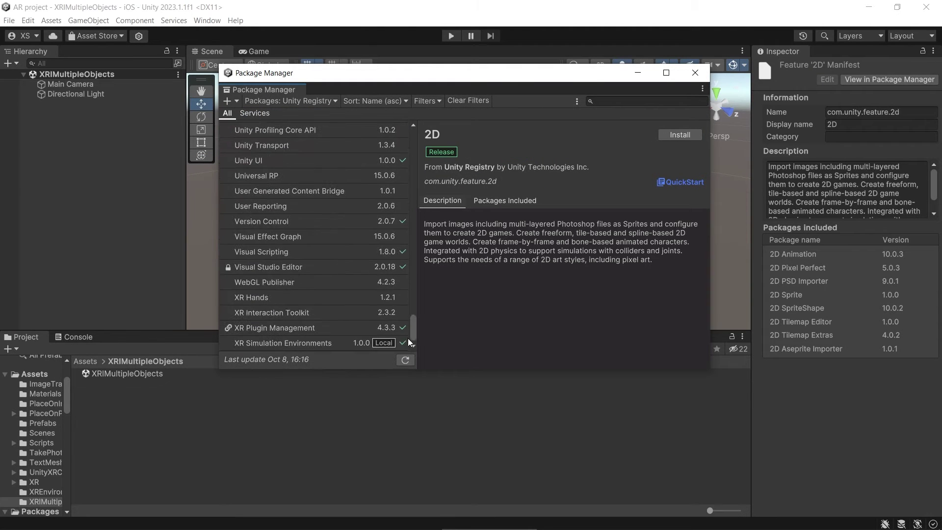
{"action": "left_click", "coordinate": [360, 314]}
{"action": "left_click", "coordinate": [696, 134]}
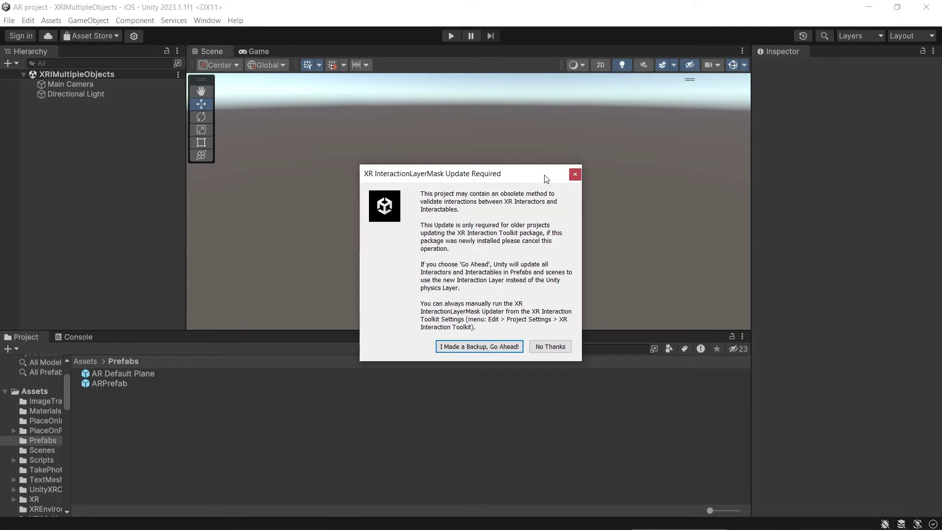
{"action": "left_click", "coordinate": [564, 348]}
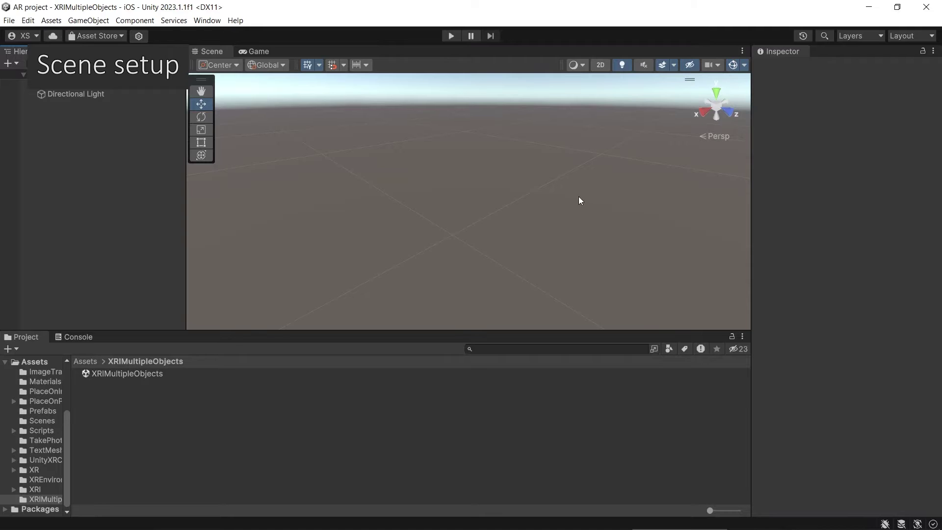
- Delete the Main Camera and add an XR Origin (AR) to the scene
{"action": "left_click", "coordinate": [137, 84]}
{"action": "key", "text": "Delete"}
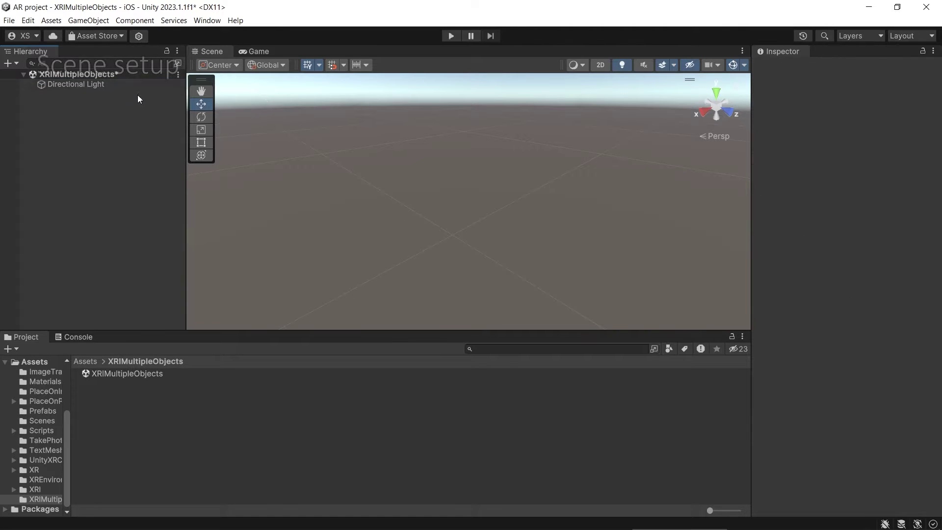
{"action": "right_click", "coordinate": [125, 142]}
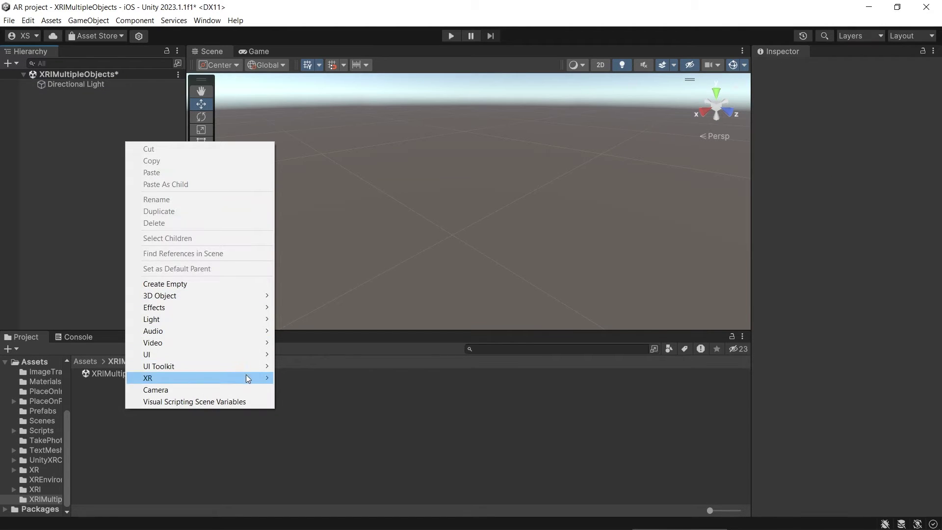
{"action": "mouse_move", "coordinate": [250, 380]}
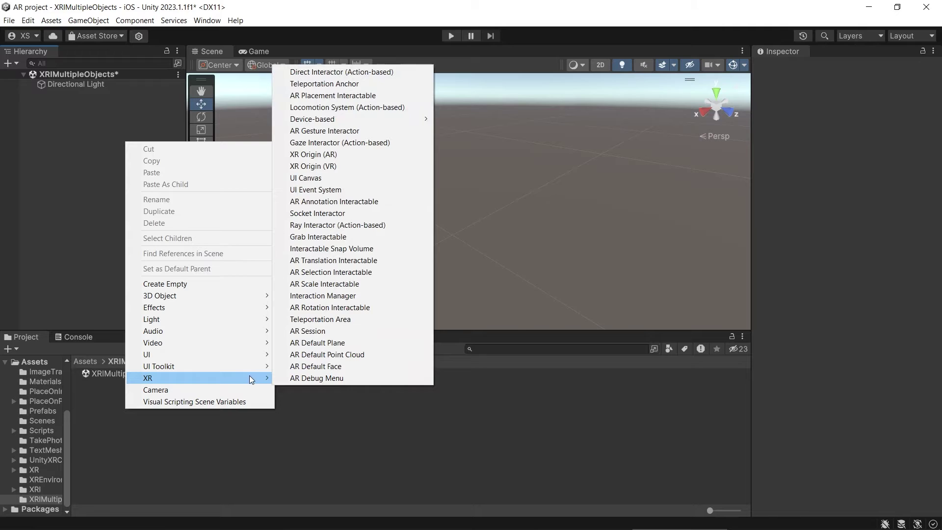
{"action": "left_click", "coordinate": [384, 155]}
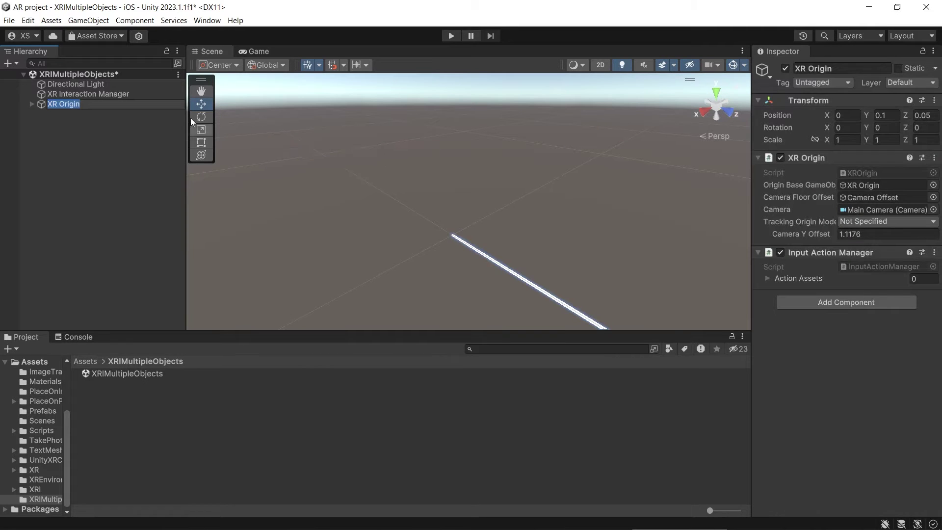
- Inspect the XR Interaction Manager, the rig's Main Camera, and the Left and RightHand Controllers
{"action": "left_click", "coordinate": [155, 97]}
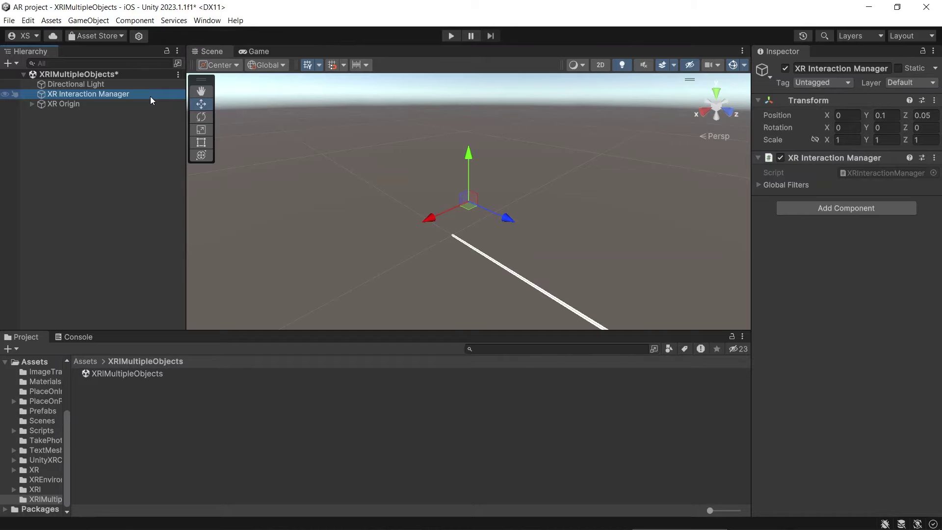
{"action": "left_click", "coordinate": [31, 104]}
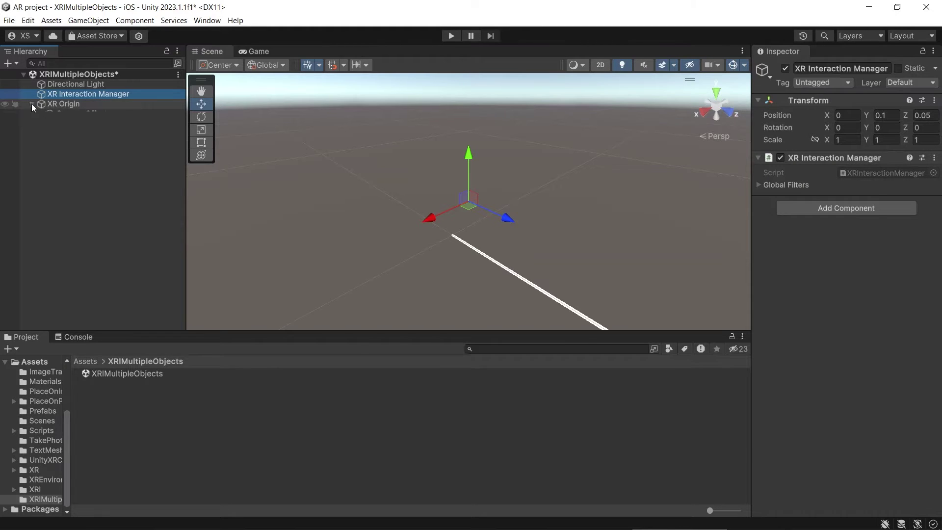
{"action": "left_click", "coordinate": [40, 114]}
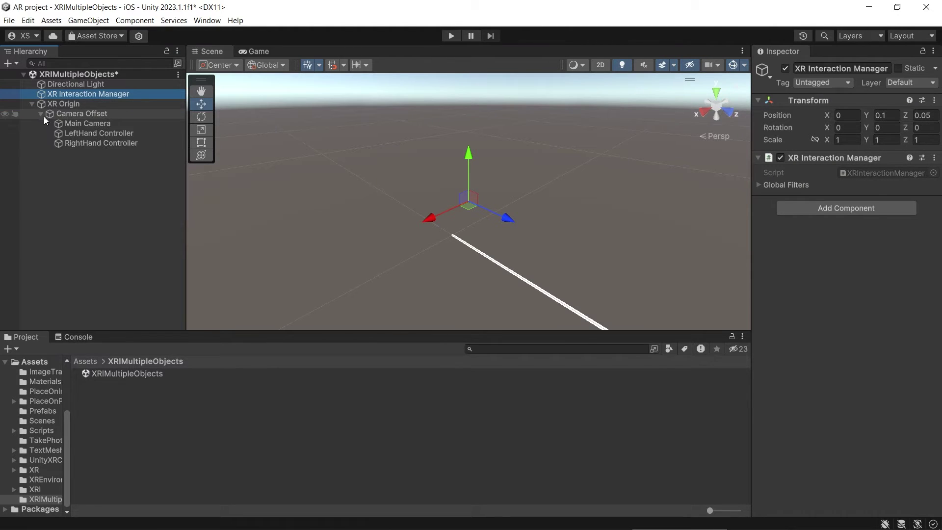
{"action": "left_click", "coordinate": [138, 124]}
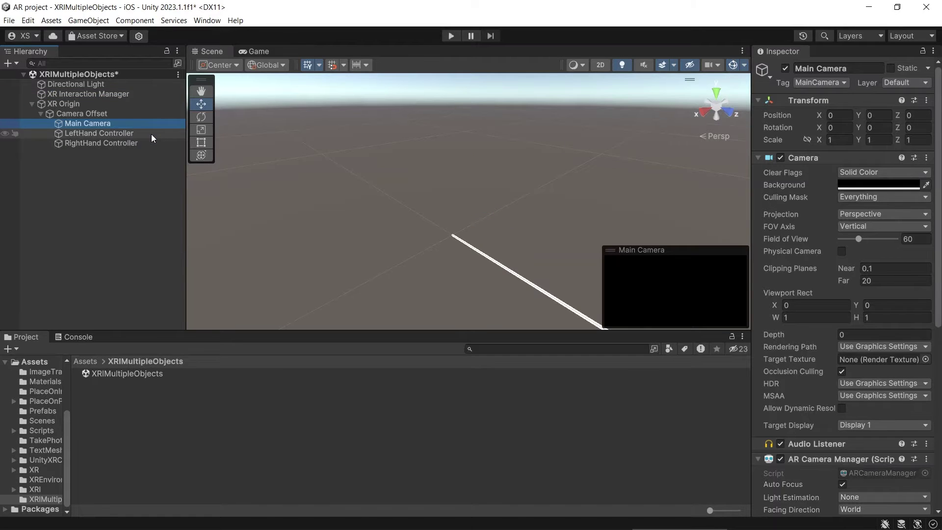
{"action": "left_click", "coordinate": [151, 134]}
{"action": "left_click", "coordinate": [157, 142], "text": "shift"}
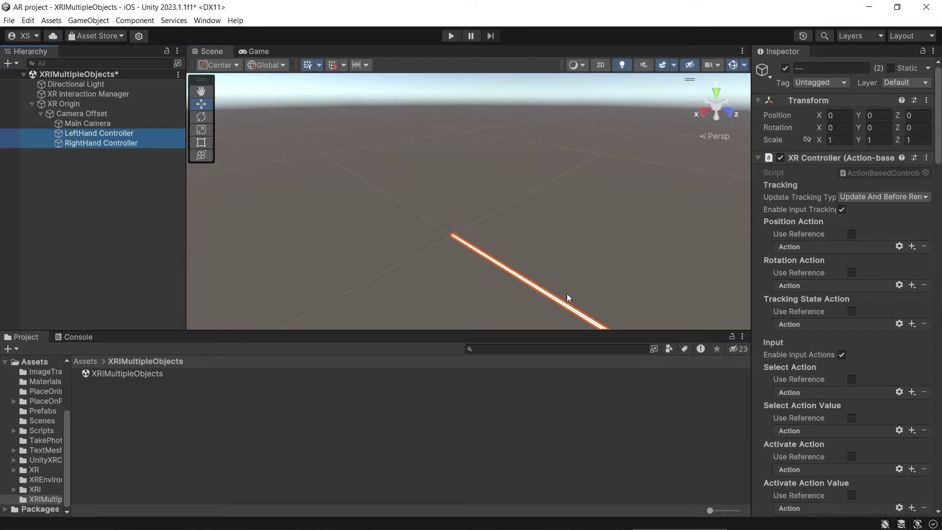
{"action": "left_click_drag", "start_coordinate": [938, 113], "coordinate": [938, 437]}
{"action": "scroll", "coordinate": [825, 264], "scroll_direction": "down", "scroll_amount": 2}
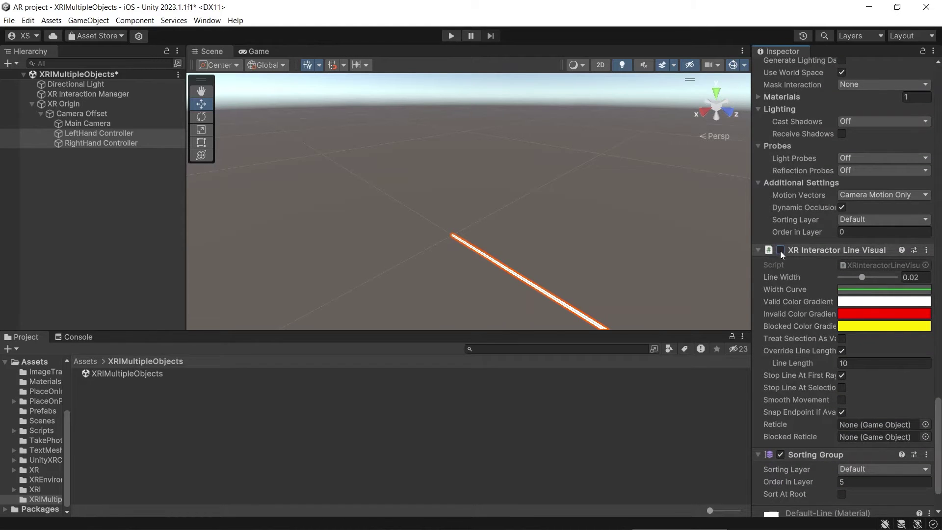
- Add an AR Session object to the scene
{"action": "left_click", "coordinate": [31, 103]}
{"action": "right_click", "coordinate": [116, 154]}
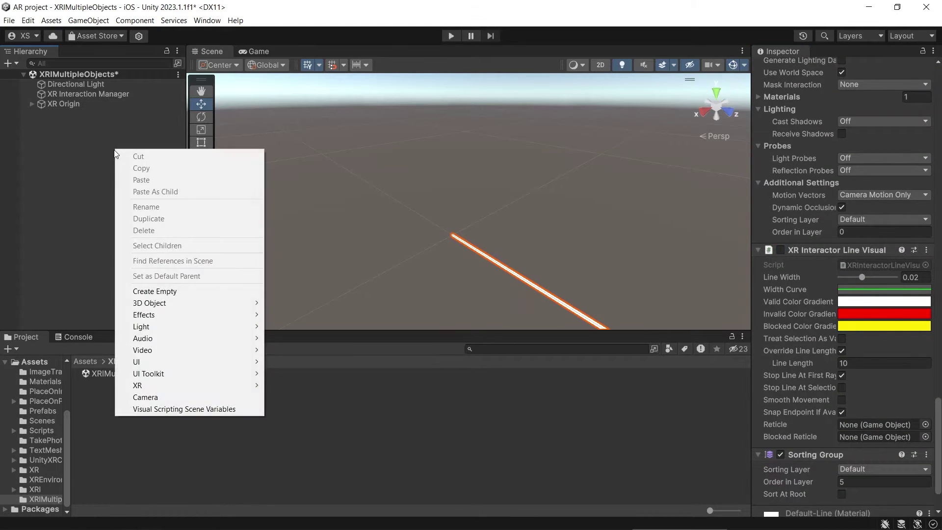
{"action": "mouse_move", "coordinate": [243, 384]}
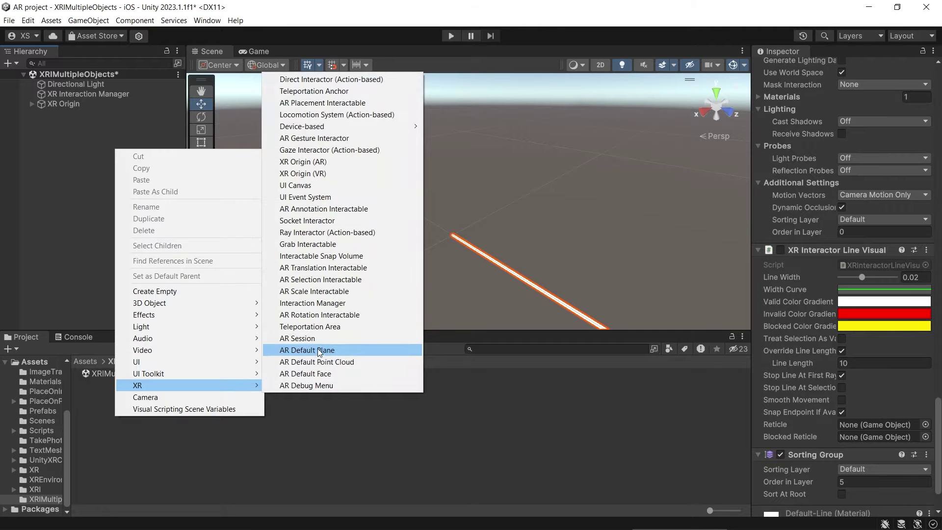
{"action": "left_click", "coordinate": [331, 338]}
- Reset the transforms of XR Interaction Manager, XR Origin and AR Session together
{"action": "left_click", "coordinate": [131, 201]}
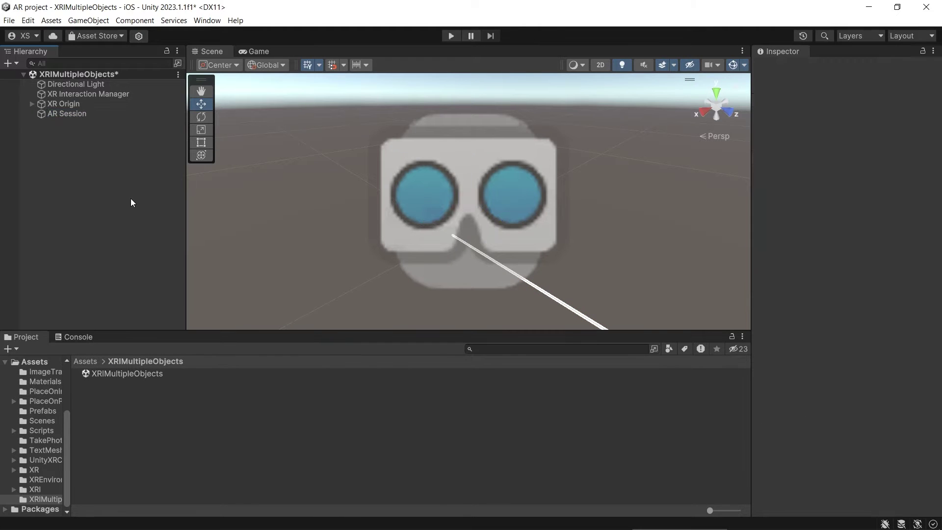
{"action": "left_click", "coordinate": [136, 94]}
{"action": "left_click", "coordinate": [142, 114], "text": "shift"}
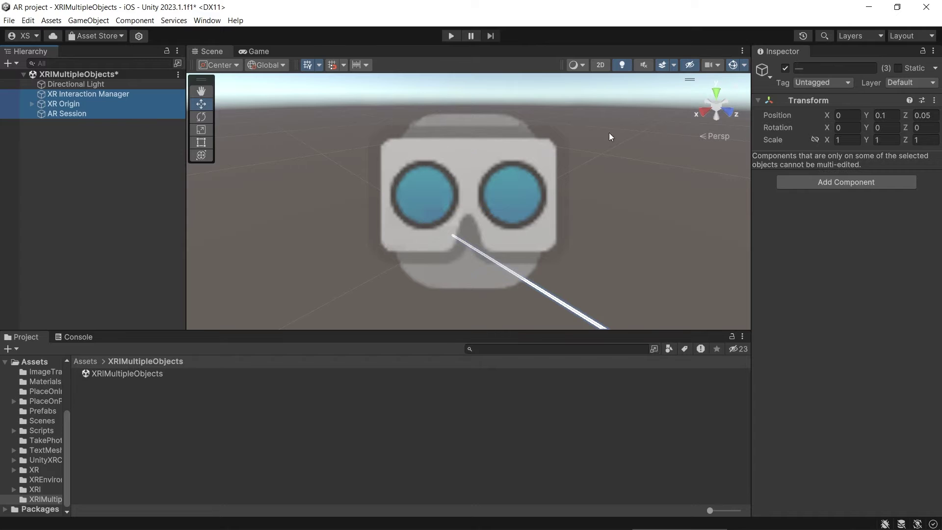
{"action": "right_click", "coordinate": [840, 100]}
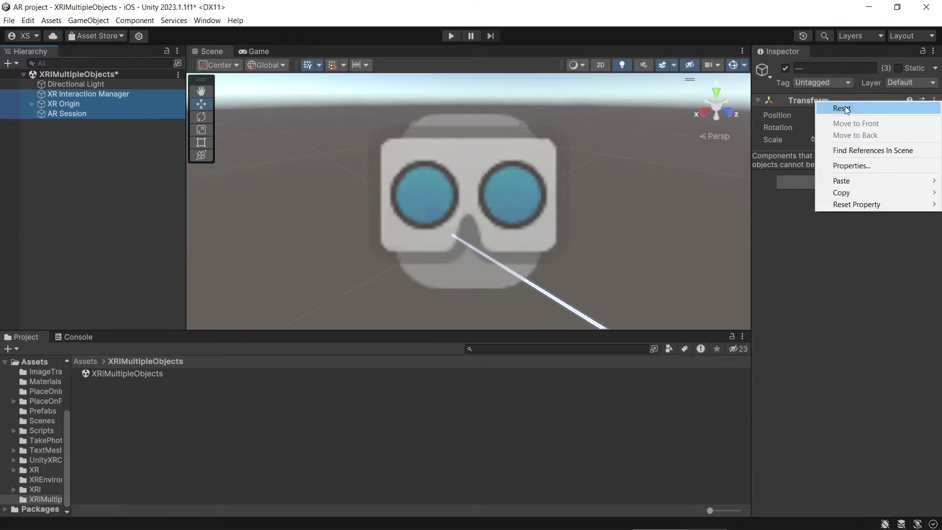
{"action": "left_click", "coordinate": [842, 108]}
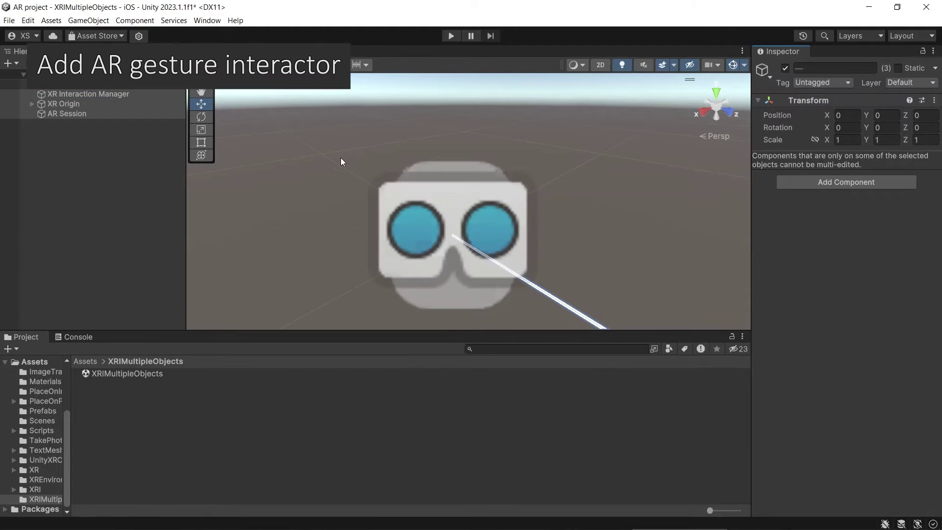
- Add the AR Gesture Interactor, found by searching 'ges', to the rig's Main Camera
{"action": "left_click", "coordinate": [66, 153]}
{"action": "left_click", "coordinate": [31, 104]}
{"action": "left_click", "coordinate": [40, 113]}
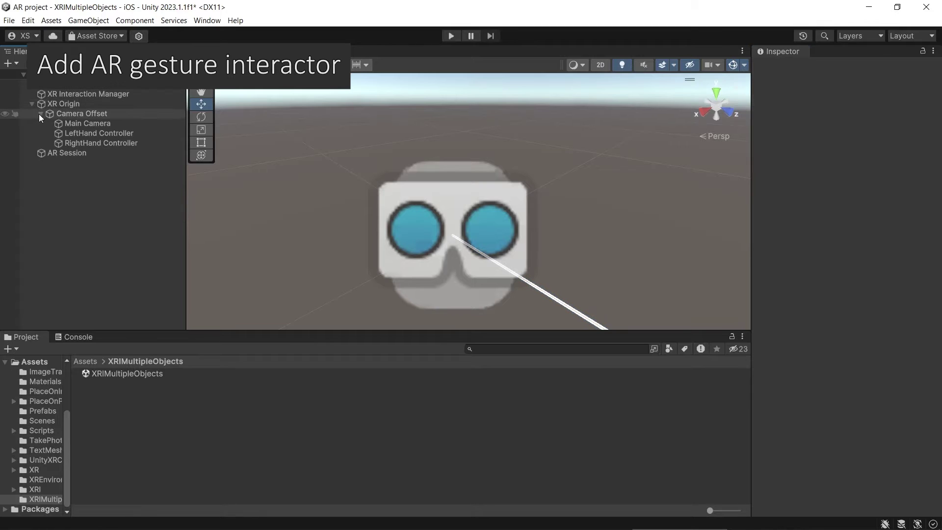
{"action": "left_click", "coordinate": [91, 124]}
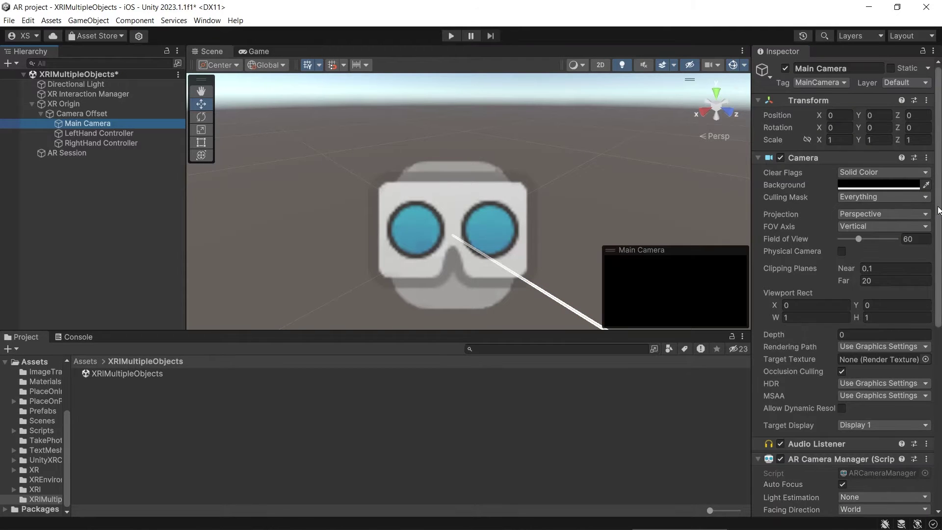
{"action": "scroll", "coordinate": [844, 285], "scroll_direction": "down", "scroll_amount": 10}
{"action": "left_click", "coordinate": [862, 498]}
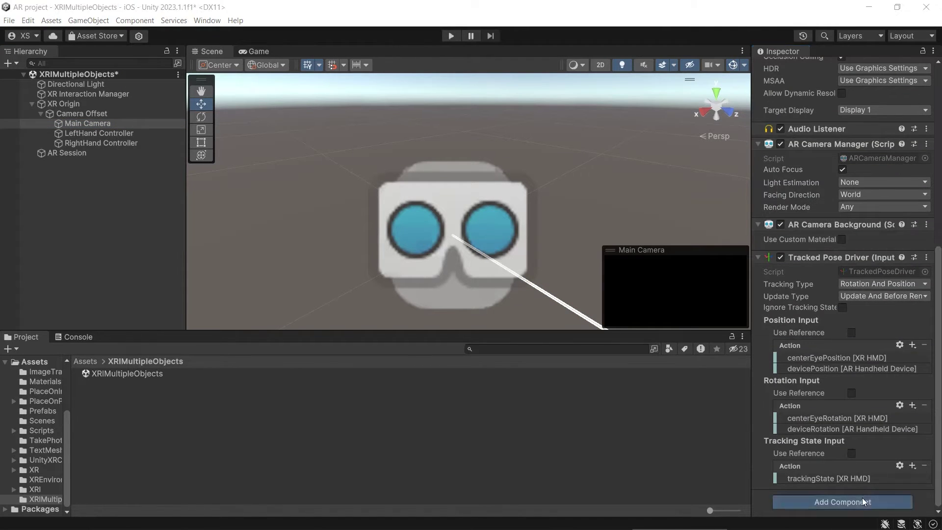
{"action": "type", "text": "ges"}
{"action": "left_click", "coordinate": [859, 370]}
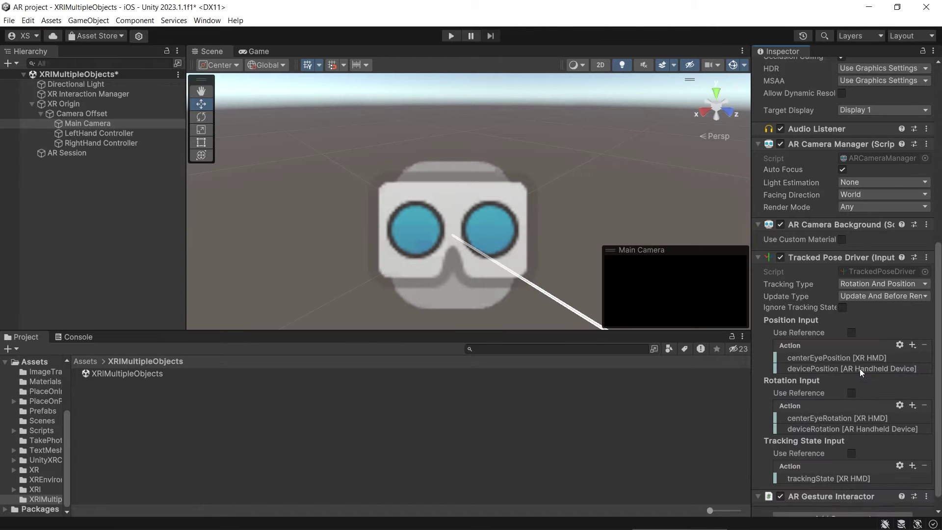
- Read the AR Gesture Interactor description on the toolkit's AR gestures manual page
{"action": "scroll", "coordinate": [868, 377], "scroll_direction": "down", "scroll_amount": 5}
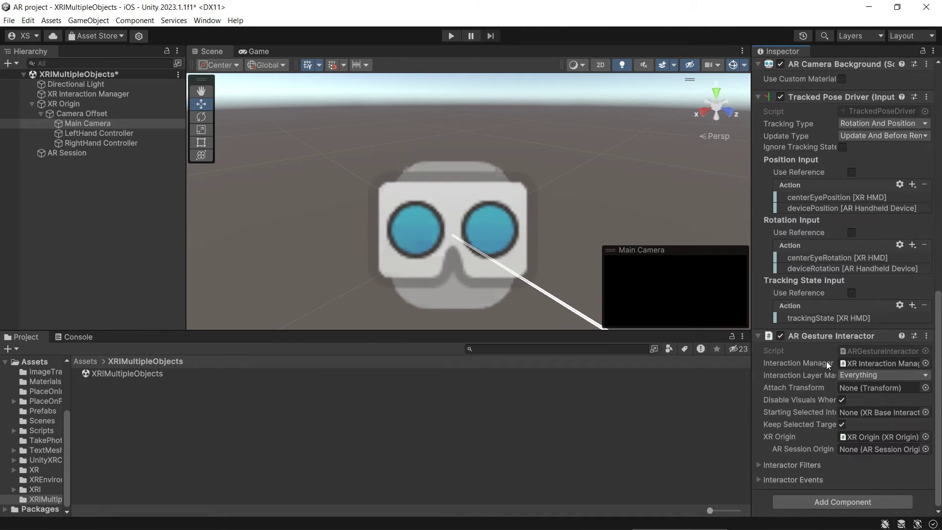
{"action": "mouse_move", "coordinate": [826, 361]}
{"action": "mouse_move", "coordinate": [809, 437]}
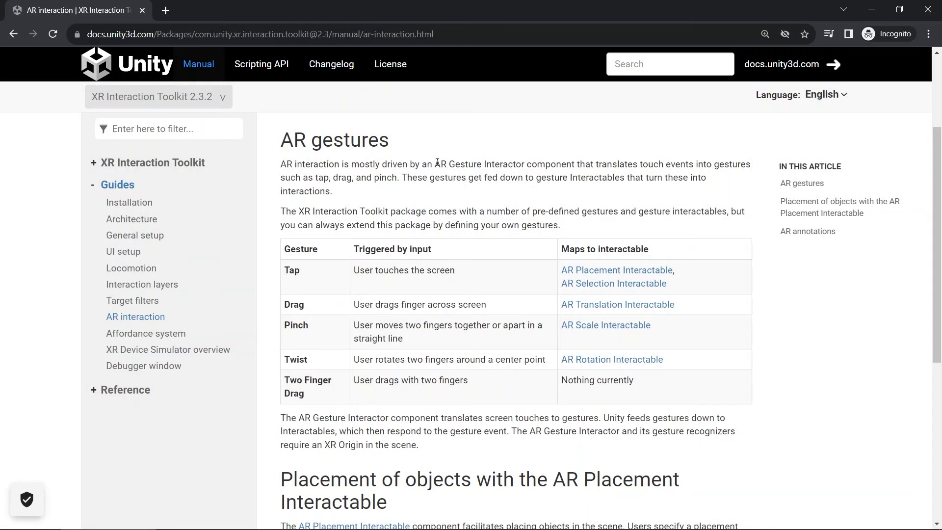
{"action": "left_click_drag", "start_coordinate": [435, 163], "coordinate": [397, 177]}
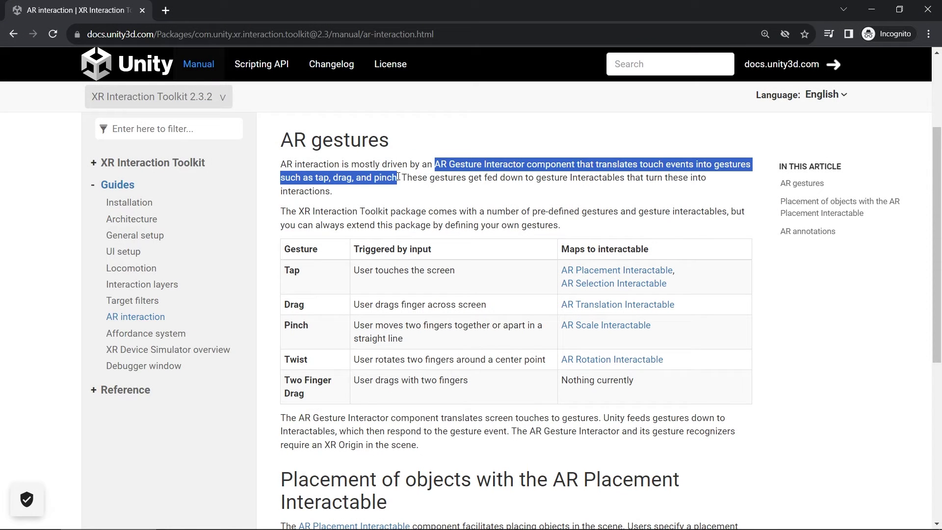
{"action": "left_click", "coordinate": [426, 196]}
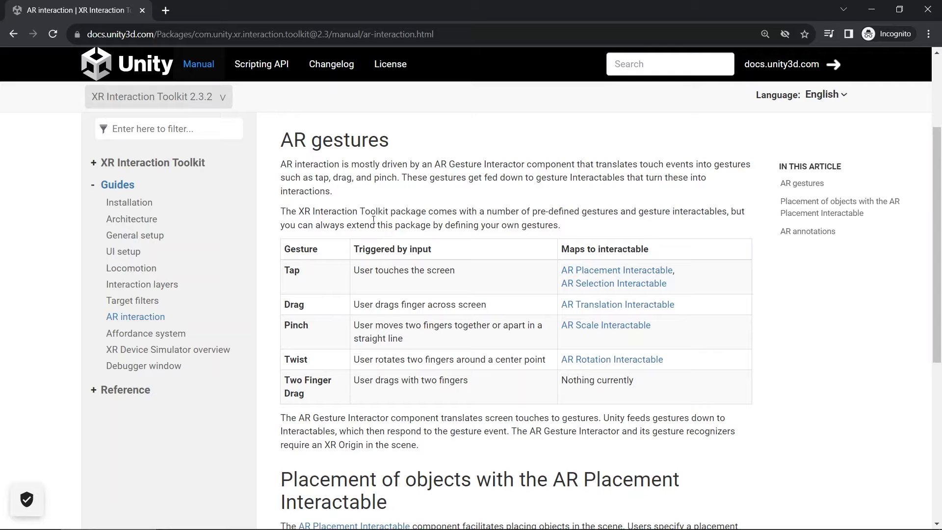
{"action": "left_click_drag", "start_coordinate": [347, 224], "coordinate": [564, 227]}
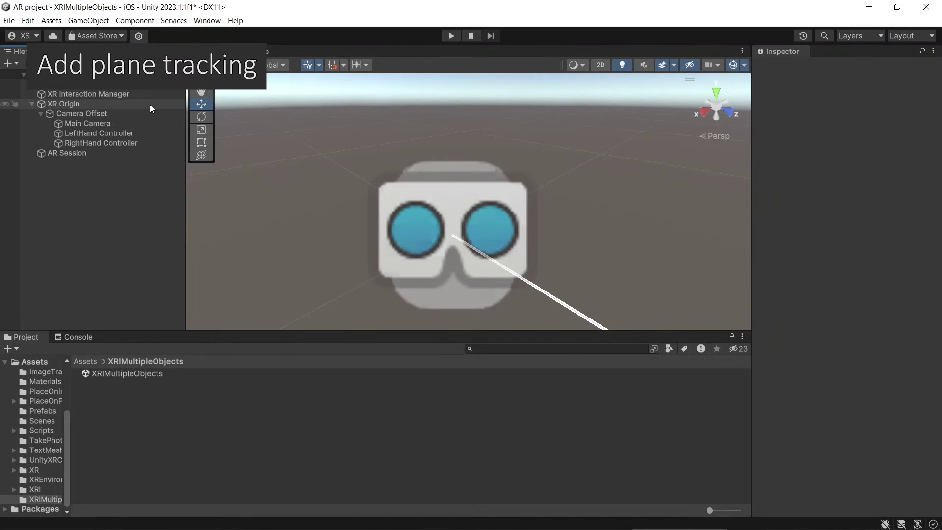
- Select XR Origin and add the AR Plane Manager found by searching 'arplan'
{"action": "left_click", "coordinate": [149, 105]}
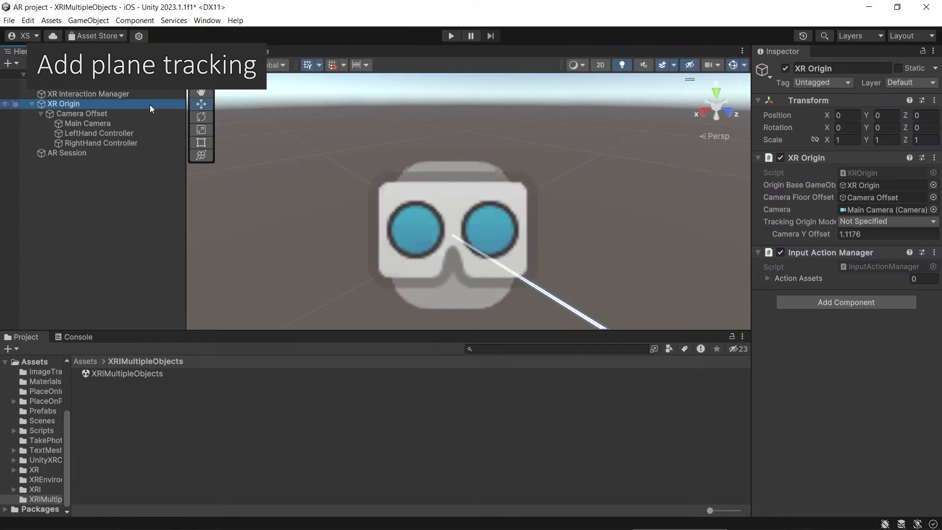
{"action": "left_click", "coordinate": [846, 305]}
{"action": "type", "text": "arplane"}
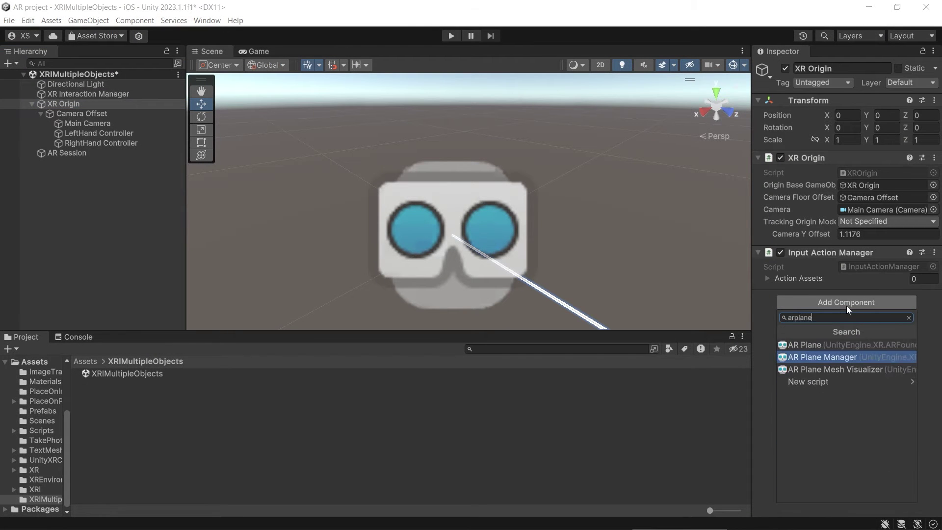
{"action": "left_click", "coordinate": [846, 357]}
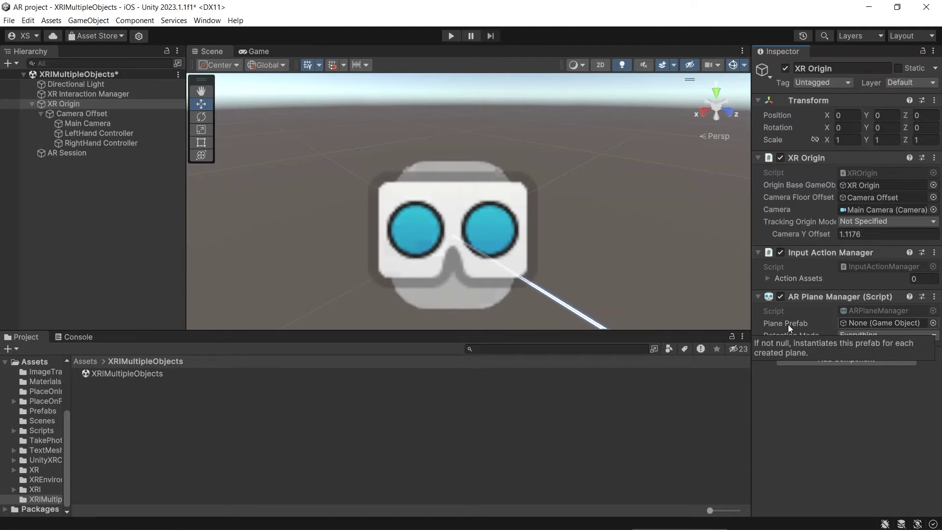
- Create an AR Default Plane at the origin, save it as a prefab, and delete it from the scene
{"action": "right_click", "coordinate": [117, 212]}
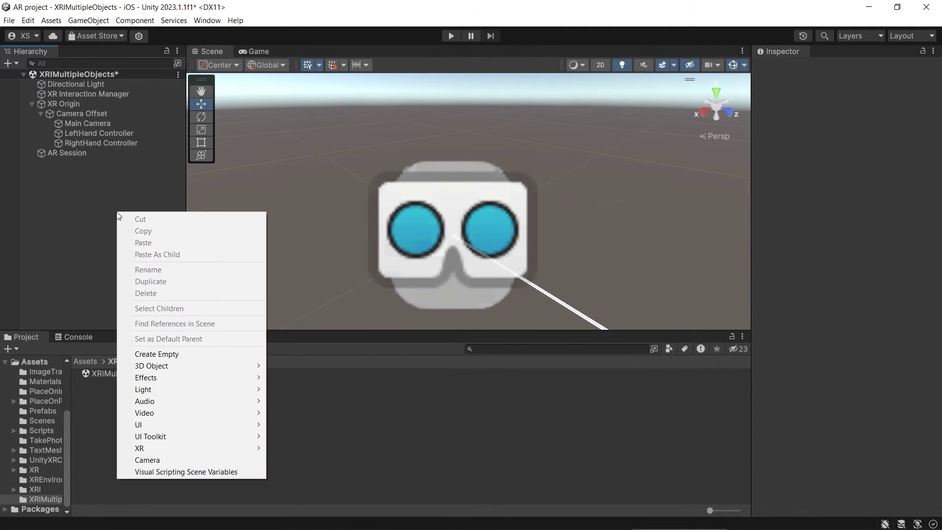
{"action": "mouse_move", "coordinate": [217, 449]}
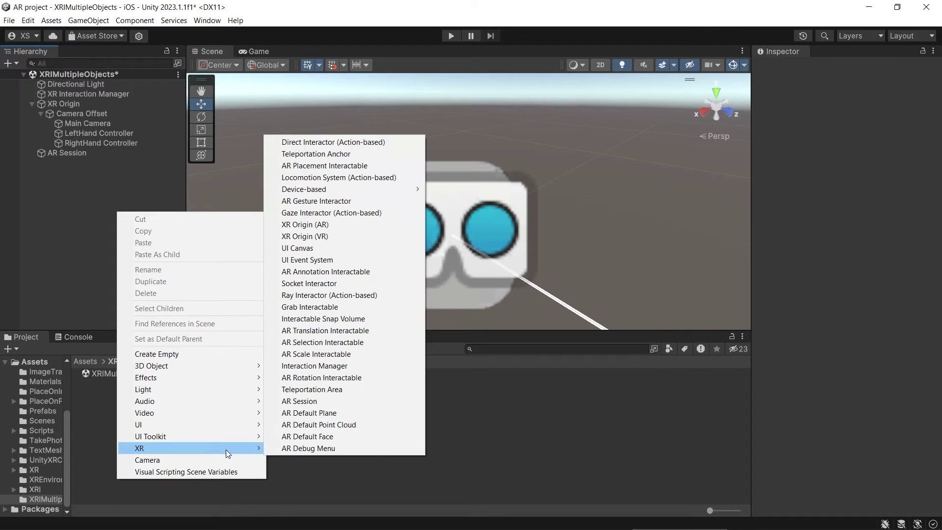
{"action": "left_click", "coordinate": [363, 414]}
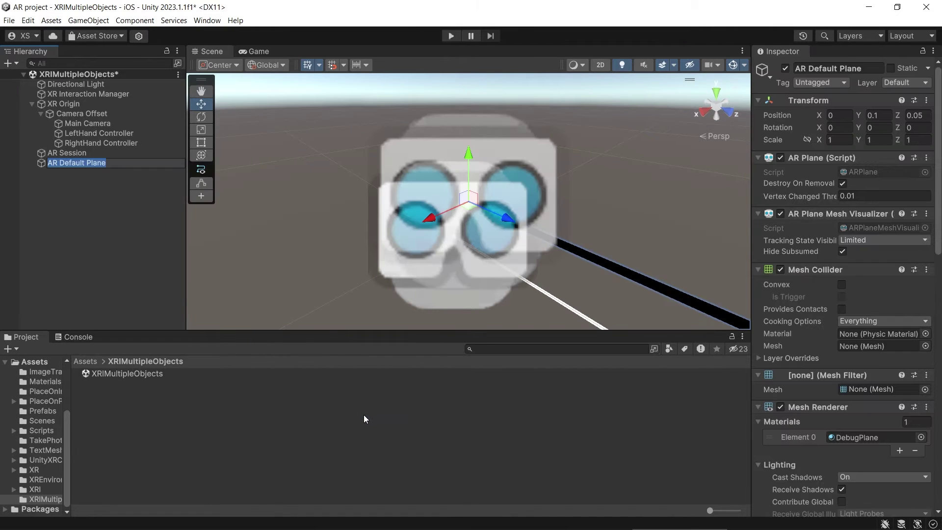
{"action": "right_click", "coordinate": [840, 95]}
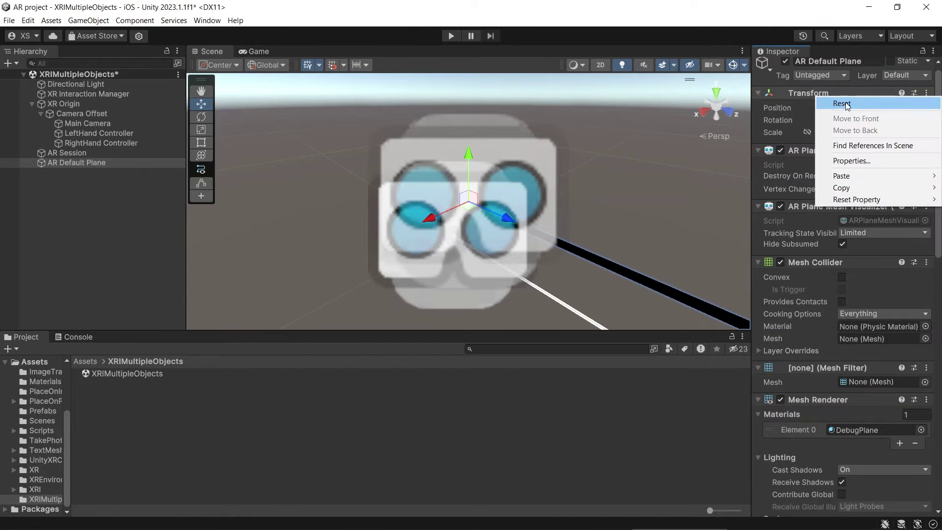
{"action": "left_click", "coordinate": [848, 105]}
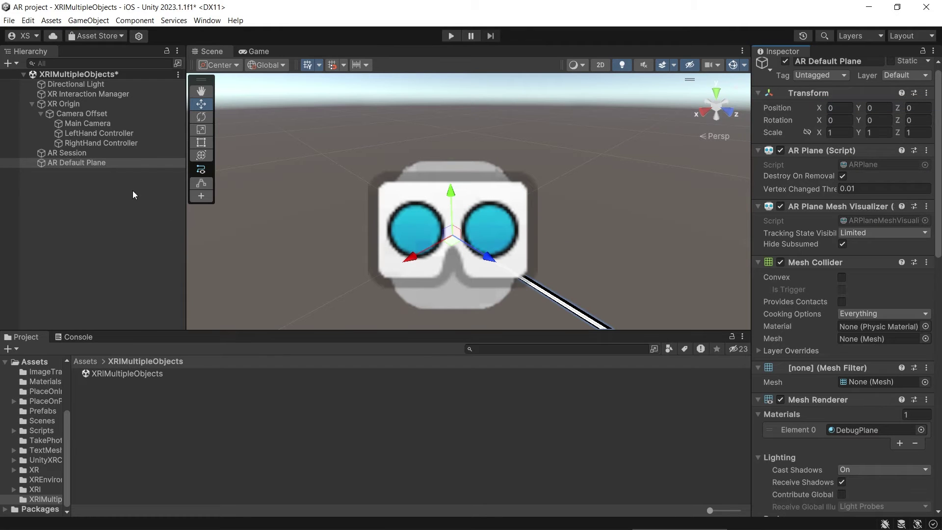
{"action": "left_click_drag", "start_coordinate": [115, 166], "coordinate": [190, 420]}
{"action": "left_click", "coordinate": [137, 164]}
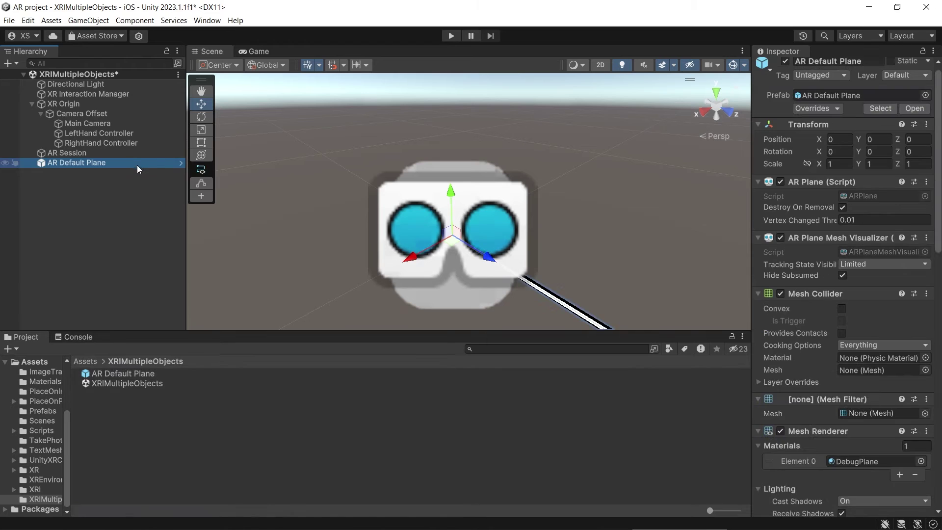
{"action": "key", "text": "Delete"}
- Assign the AR Default Plane prefab as XR Origin's Plane Prefab, keeping Detection Mode at Everything
{"action": "left_click", "coordinate": [118, 105]}
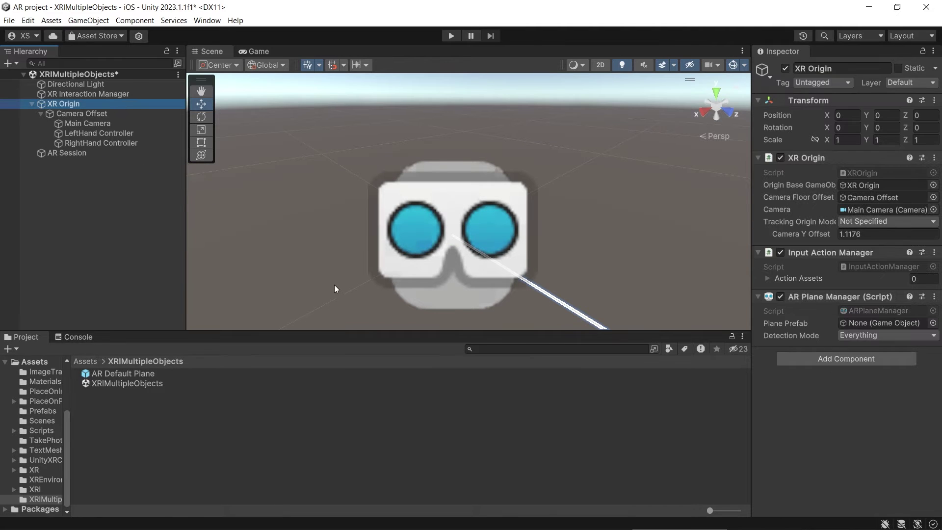
{"action": "left_click_drag", "start_coordinate": [185, 373], "coordinate": [864, 323]}
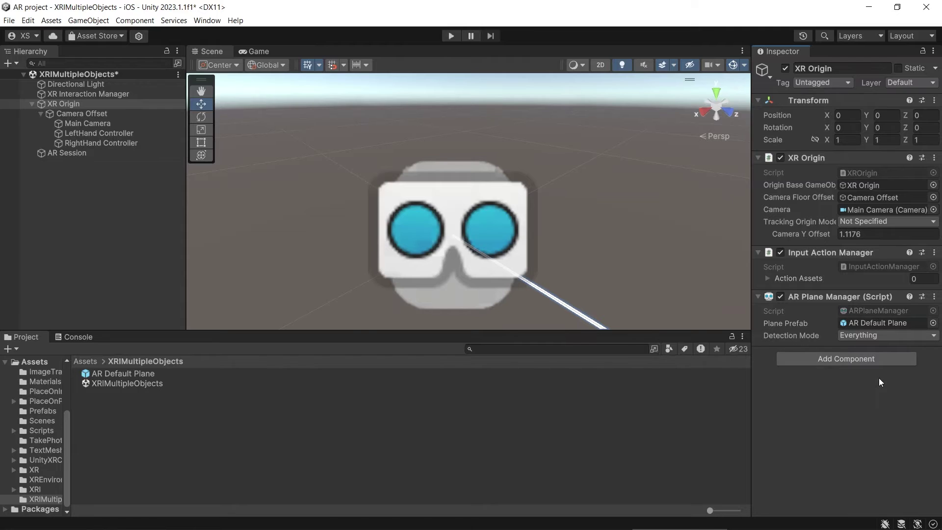
{"action": "left_click", "coordinate": [892, 337]}
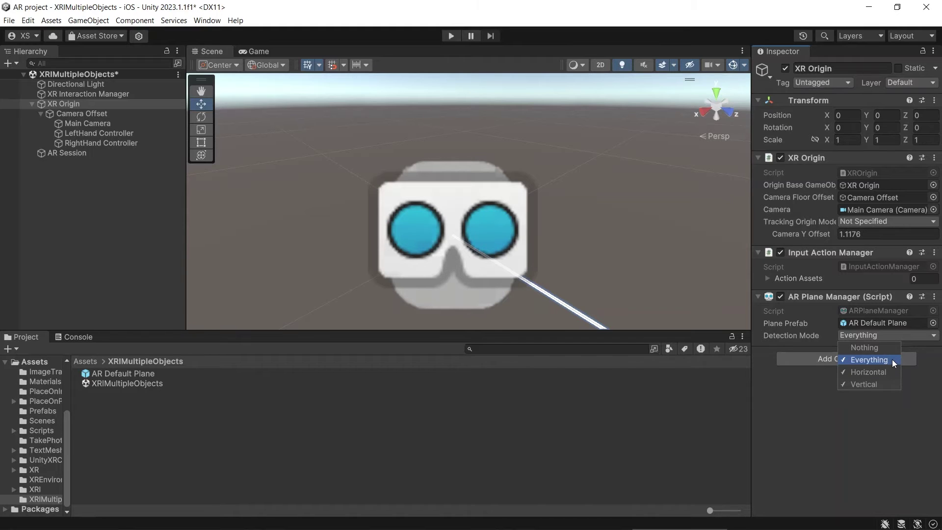
{"action": "left_click", "coordinate": [869, 406]}
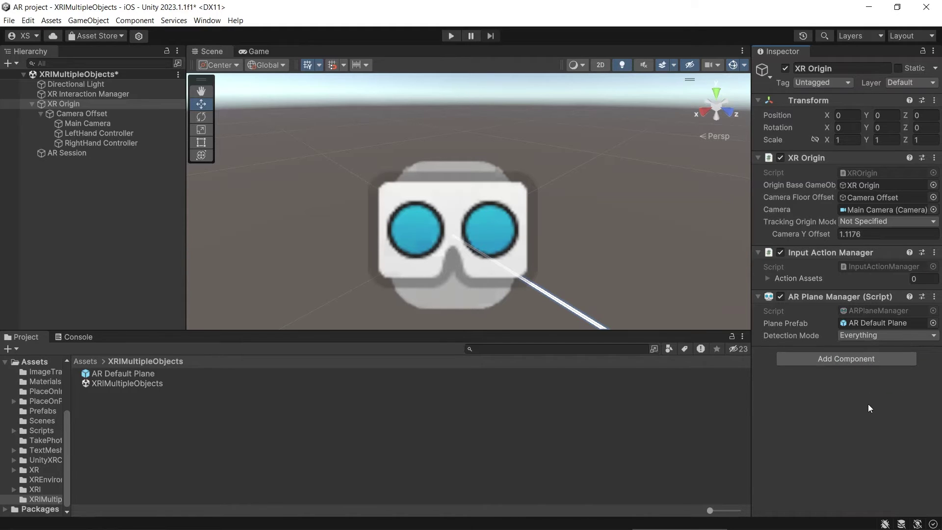
- Add an AR Raycast Manager component to XR Origin
{"action": "left_click", "coordinate": [873, 359]}
{"action": "type", "text": "arraycast"}
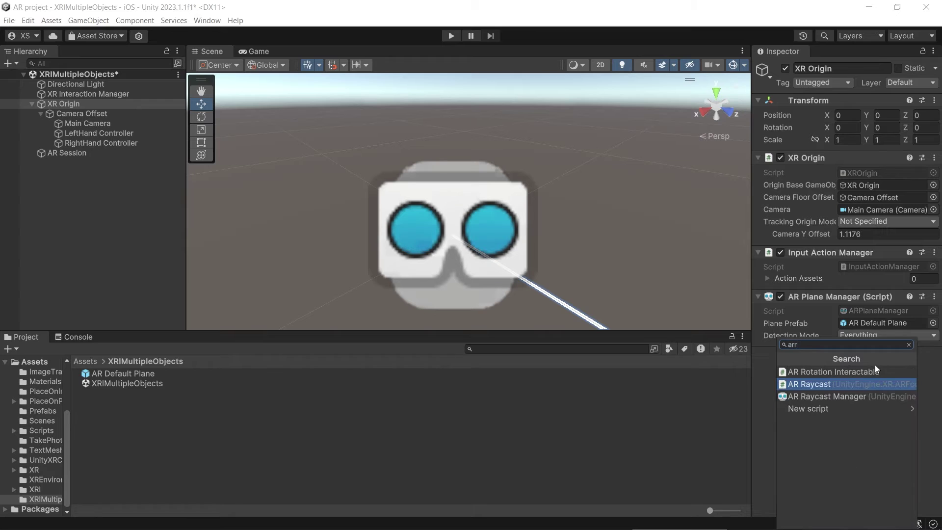
{"action": "left_click", "coordinate": [872, 383]}
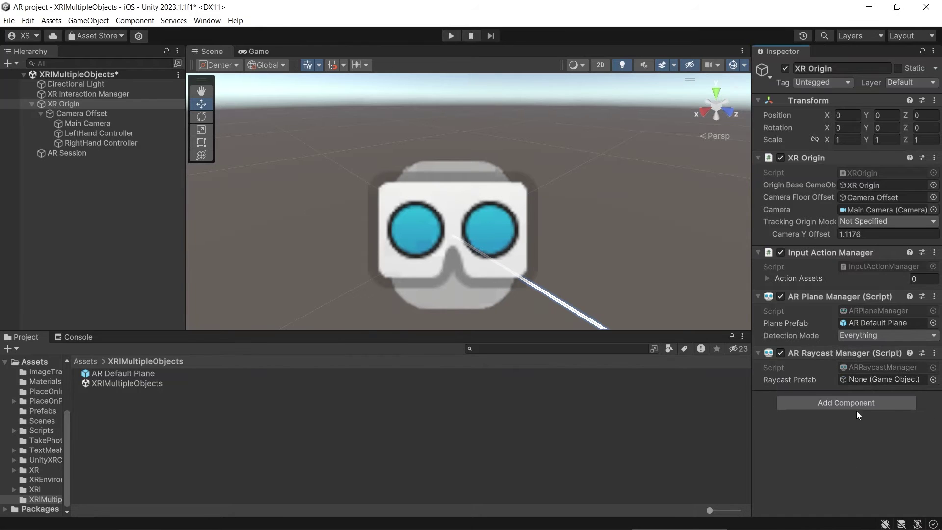
{"action": "mouse_move", "coordinate": [804, 381]}
- Create an AR Placement Interactable and reset its Transform to the origin
{"action": "right_click", "coordinate": [154, 188]}
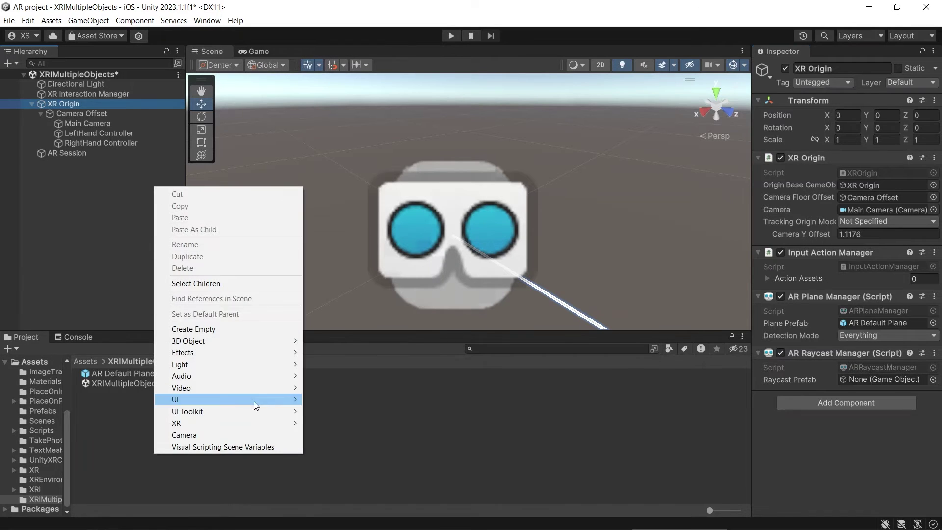
{"action": "mouse_move", "coordinate": [274, 423]}
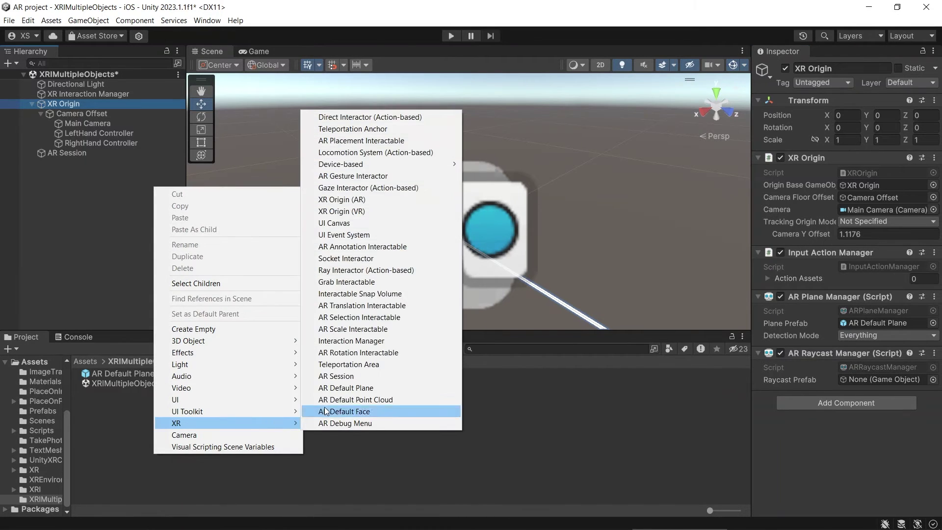
{"action": "left_click", "coordinate": [414, 140]}
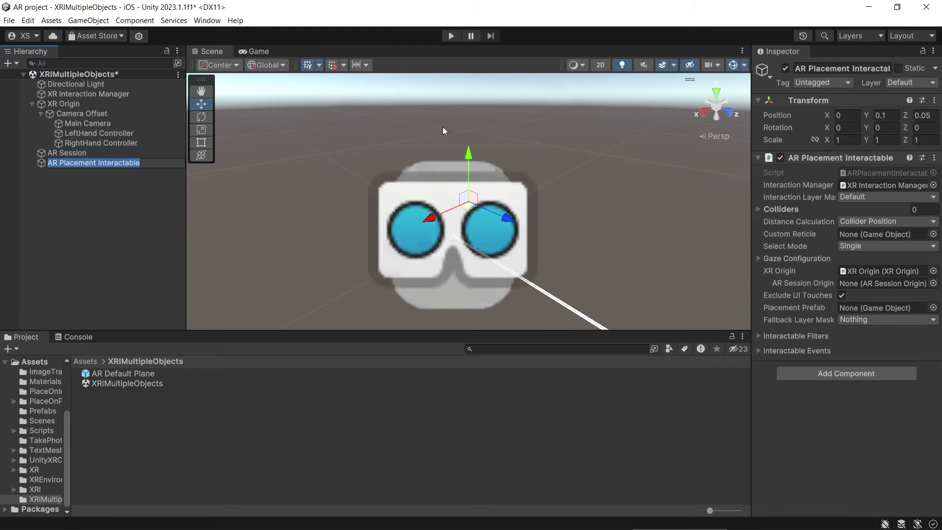
{"action": "right_click", "coordinate": [847, 99]}
{"action": "left_click", "coordinate": [855, 105]}
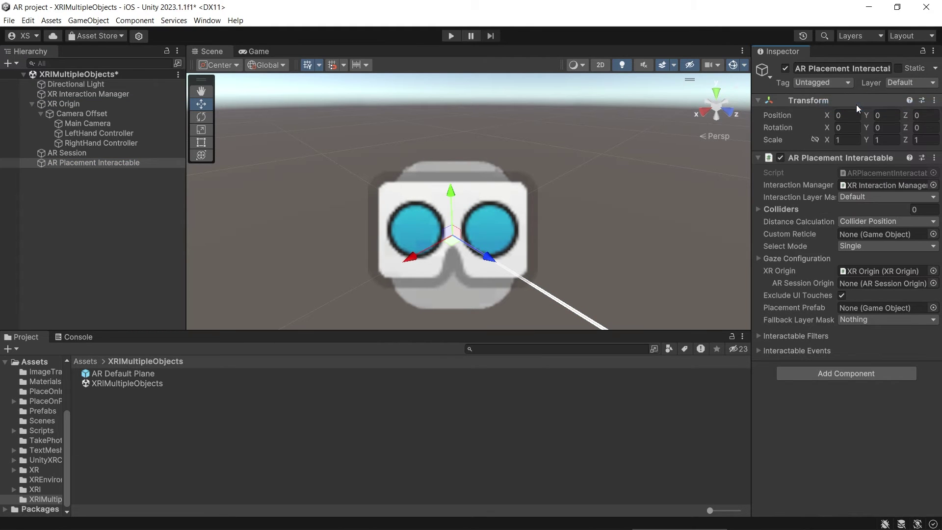
- Set the AR Placement Interactable's Interaction Layer Mask to Everything
{"action": "left_click", "coordinate": [875, 198]}
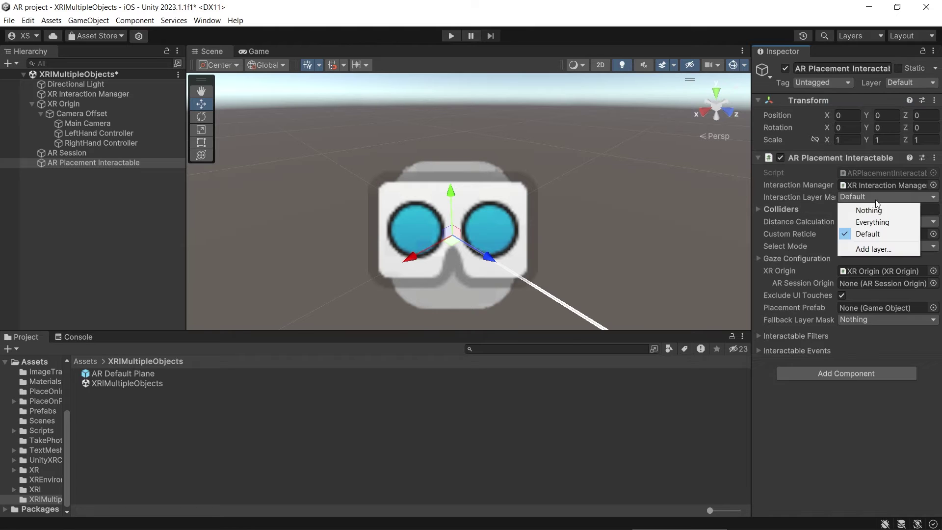
{"action": "left_click", "coordinate": [882, 222]}
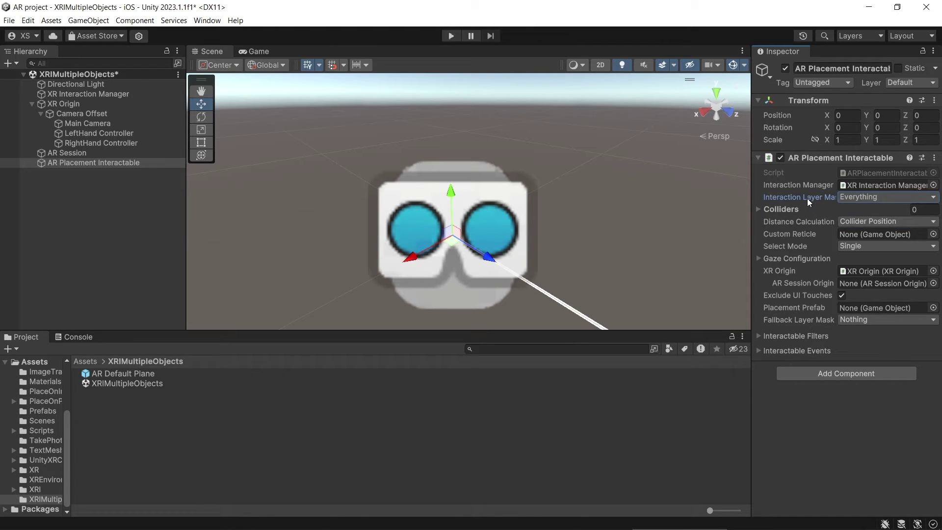
{"action": "mouse_move", "coordinate": [808, 198]}
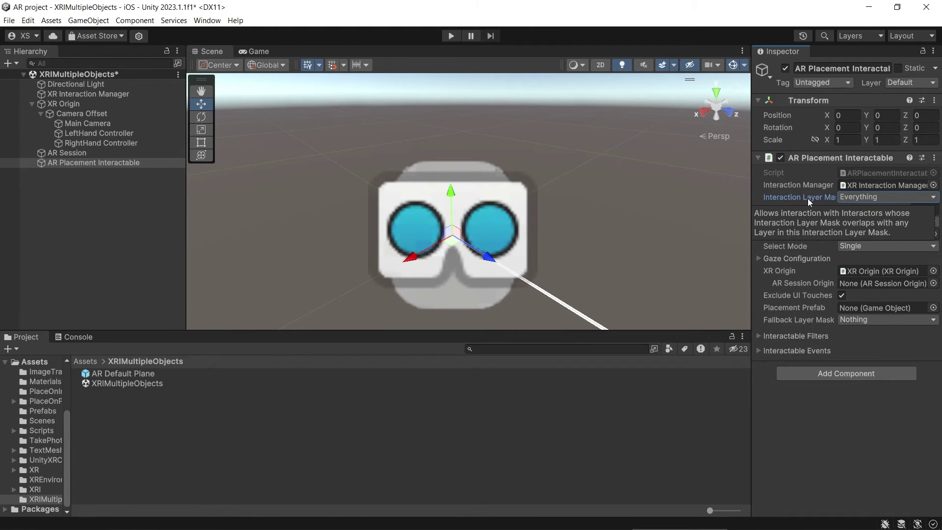
{"action": "mouse_move", "coordinate": [805, 307]}
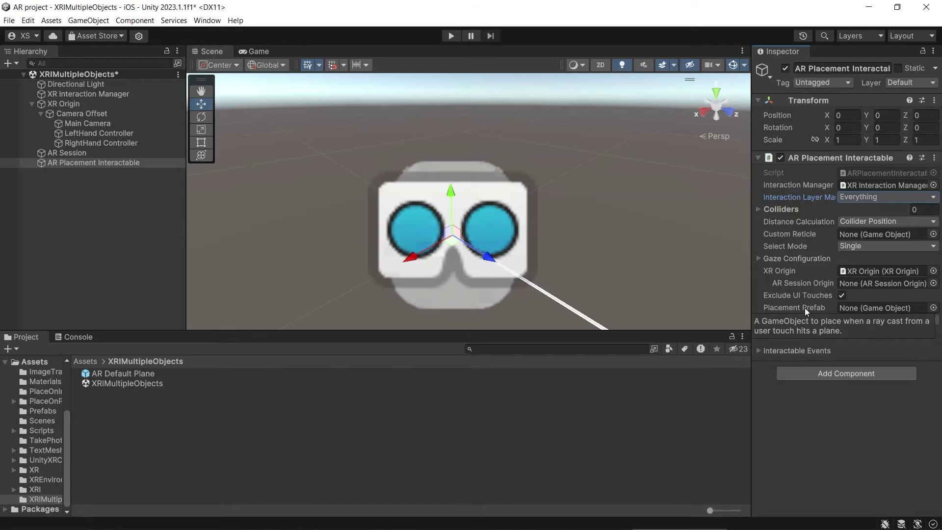
- Drag ARPrefab from Prefabs into the scene and set it as the AR Placement Interactable's Placement Prefab
{"action": "left_click", "coordinate": [55, 411]}
{"action": "left_click_drag", "start_coordinate": [108, 383], "coordinate": [41, 214]}
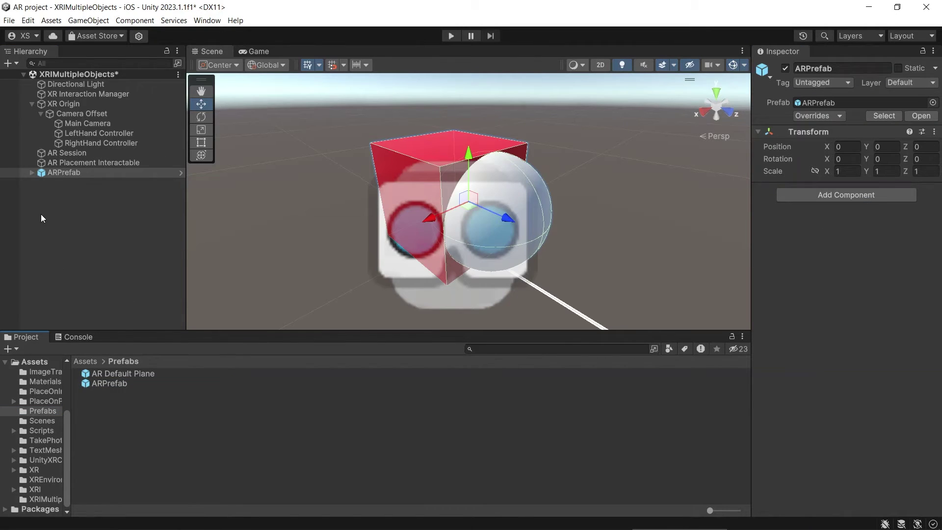
{"action": "left_click", "coordinate": [31, 173], "text": "alt"}
{"action": "left_click", "coordinate": [103, 191]}
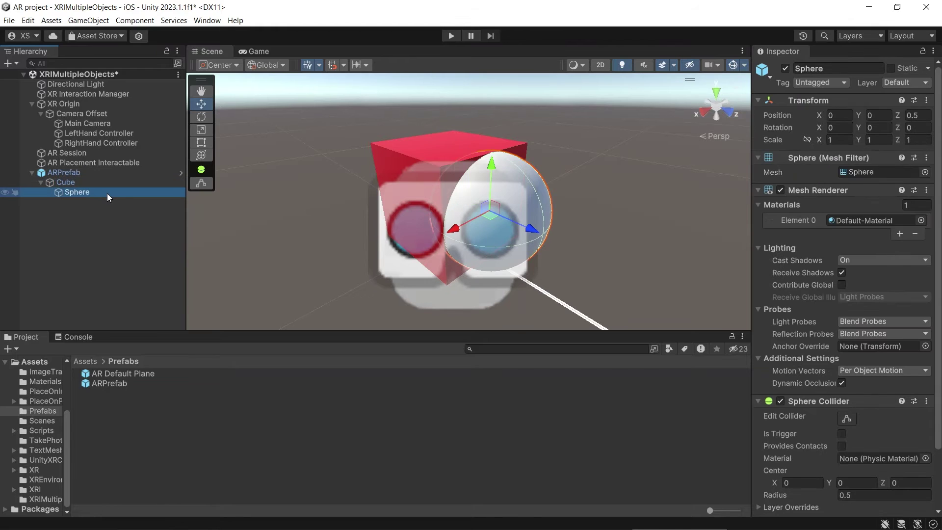
{"action": "left_click", "coordinate": [120, 163]}
{"action": "left_click_drag", "start_coordinate": [120, 386], "coordinate": [885, 310]}
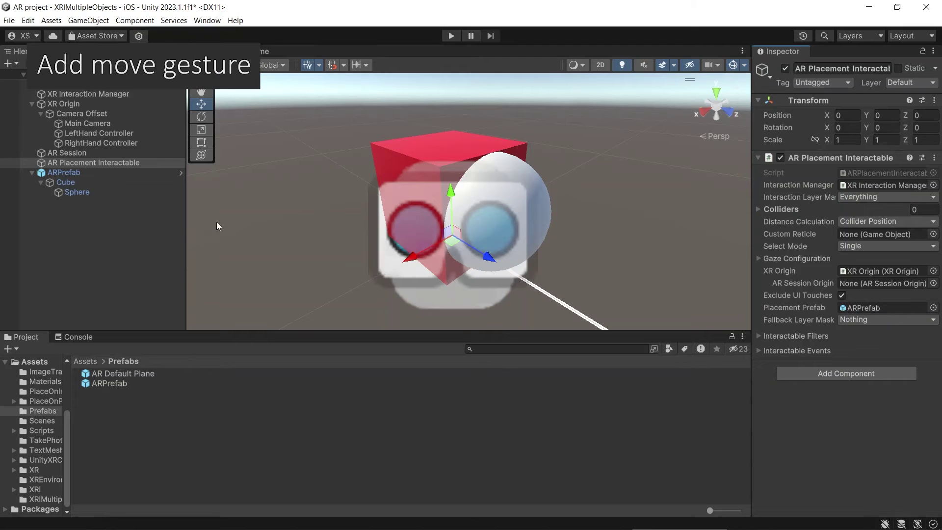
- Add an AR Translation Interactable to ARPrefab from the XR component list
{"action": "left_click", "coordinate": [130, 173]}
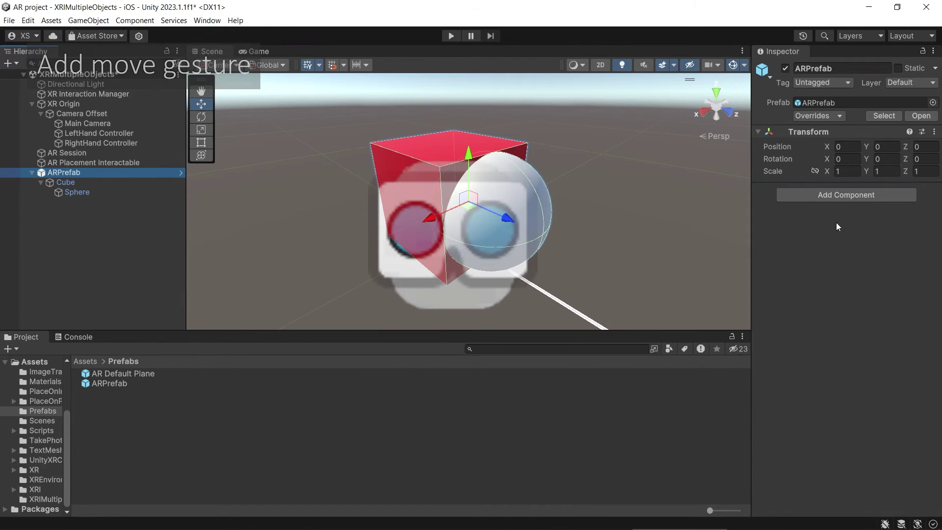
{"action": "left_click", "coordinate": [820, 196]}
{"action": "left_click", "coordinate": [907, 210]}
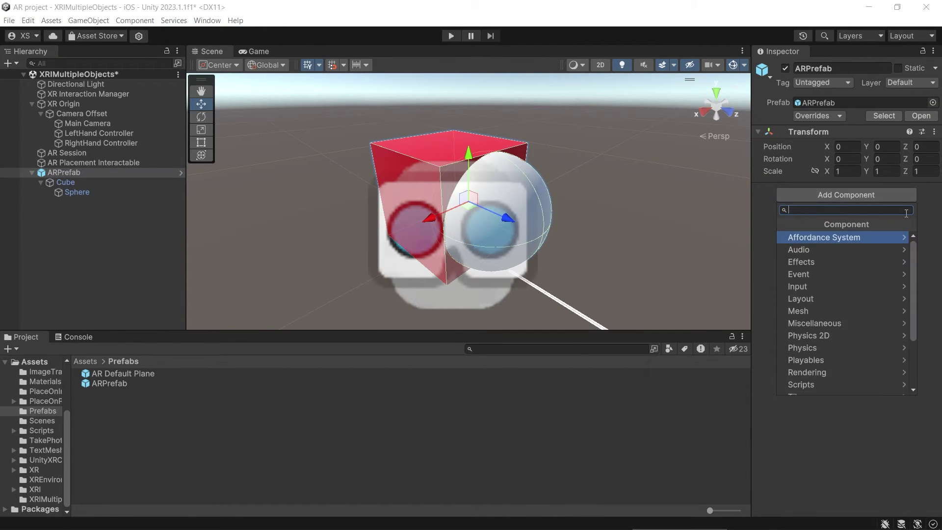
{"action": "left_click_drag", "start_coordinate": [913, 255], "coordinate": [916, 324]}
{"action": "left_click", "coordinate": [889, 377]}
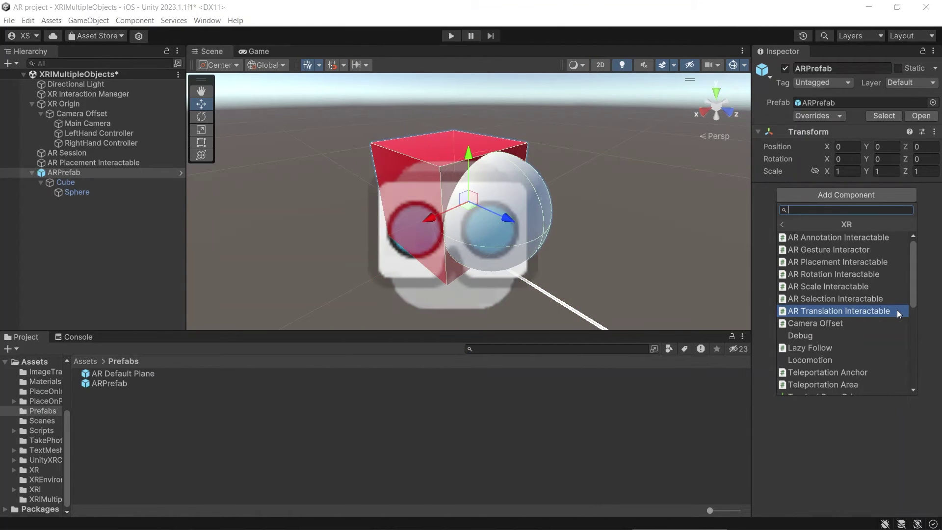
{"action": "left_click", "coordinate": [896, 310]}
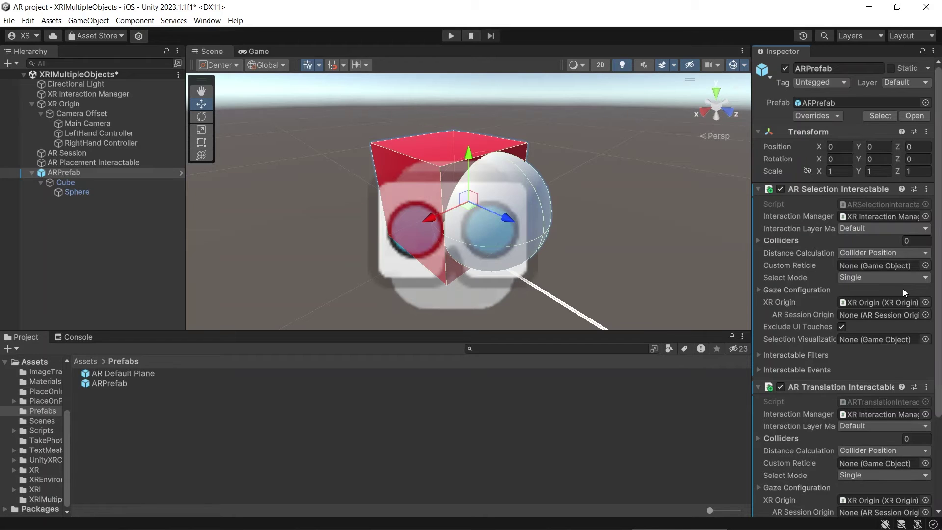
{"action": "mouse_move", "coordinate": [811, 328]}
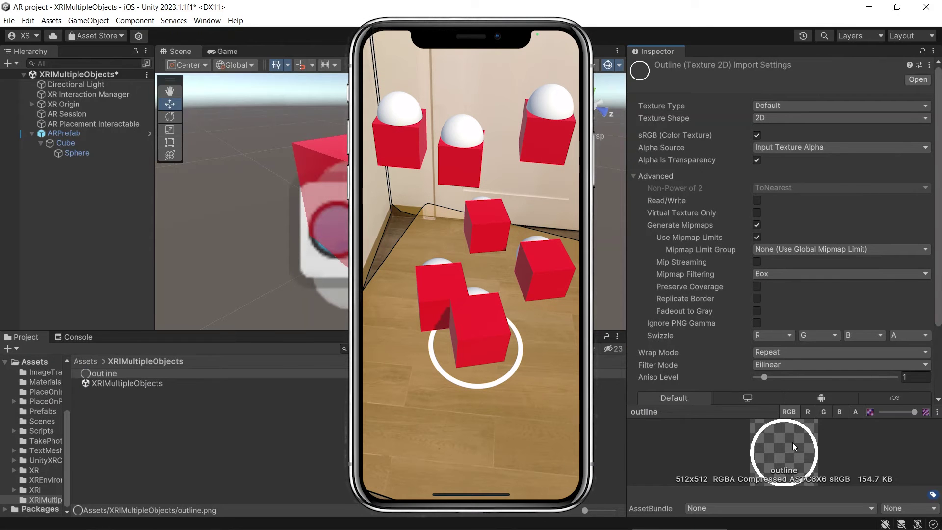
- Create a new material named outline_mat in the Project folder
{"action": "left_click", "coordinate": [385, 433]}
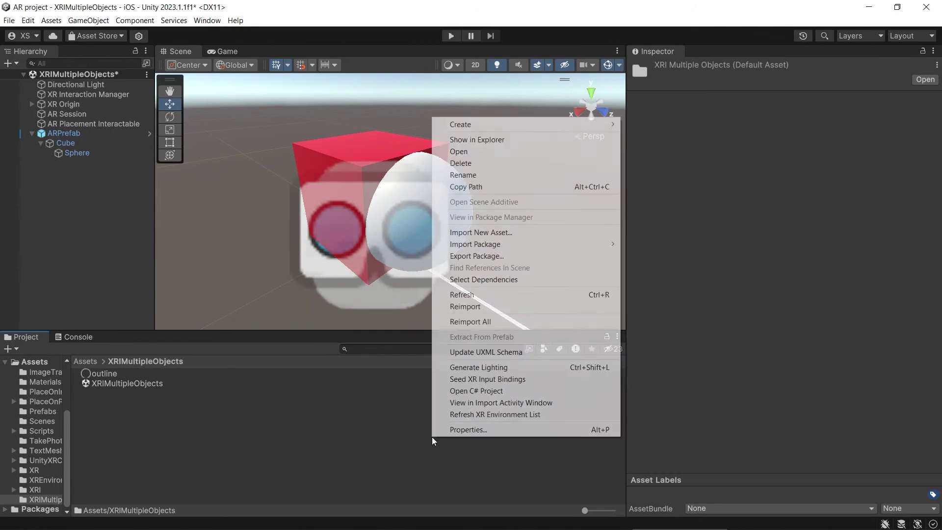
{"action": "right_click", "coordinate": [431, 437]}
{"action": "mouse_move", "coordinate": [607, 125]}
{"action": "left_click", "coordinate": [675, 302]}
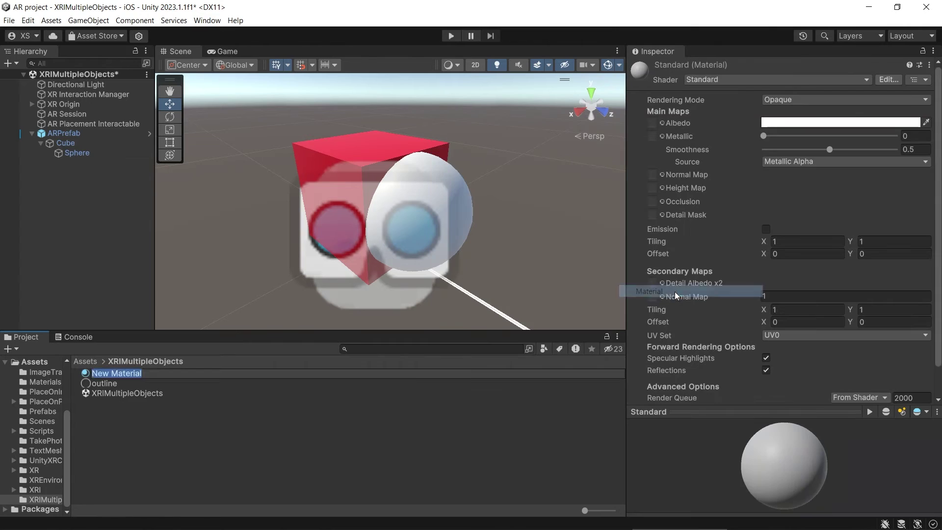
{"action": "type", "text": "outline_mat"}
{"action": "key", "text": "Return"}
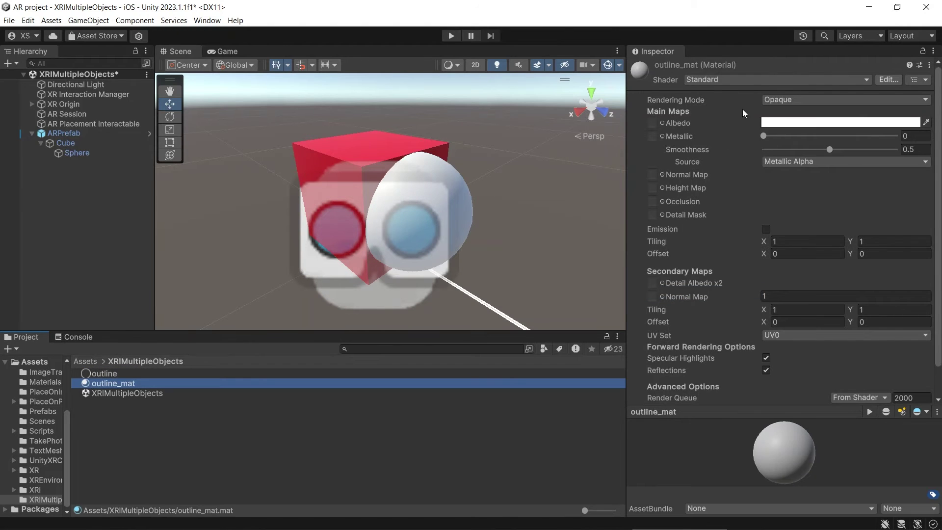
- Set outline_mat's shader to Unlit/Transparent and give it the outline texture
{"action": "left_click", "coordinate": [755, 81]}
{"action": "left_click", "coordinate": [741, 233]}
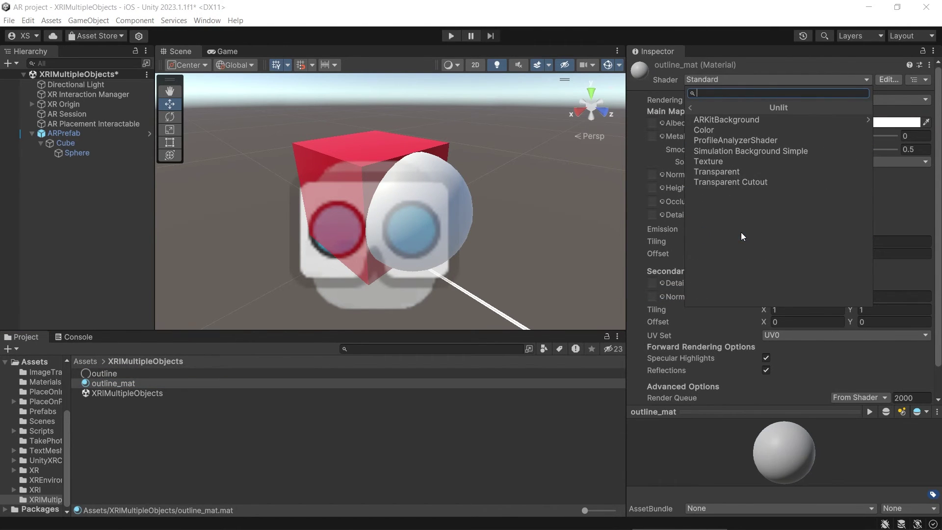
{"action": "left_click", "coordinate": [746, 172]}
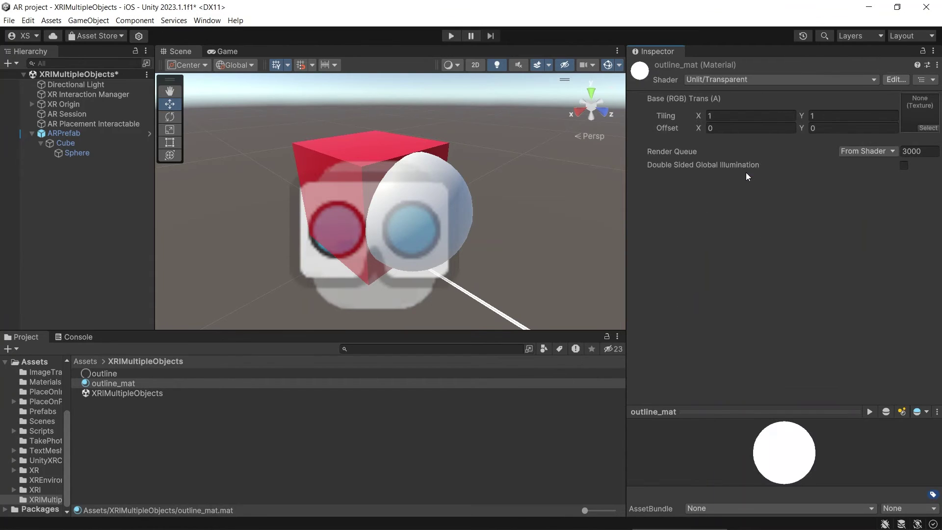
{"action": "left_click_drag", "start_coordinate": [164, 378], "coordinate": [912, 110]}
{"action": "left_click", "coordinate": [160, 378]}
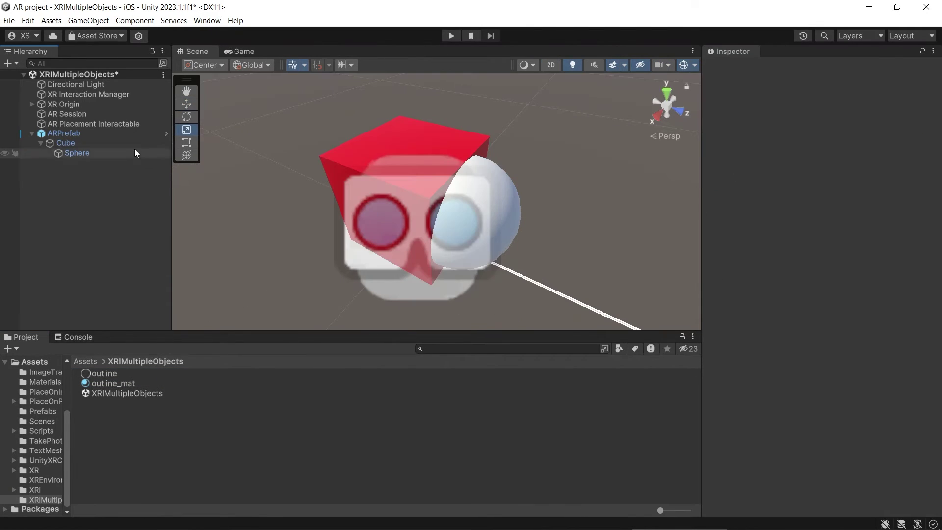
- Add a plane child named SelectionVisualization under ARPrefab and give it the outline_mat material
{"action": "right_click", "coordinate": [119, 135]}
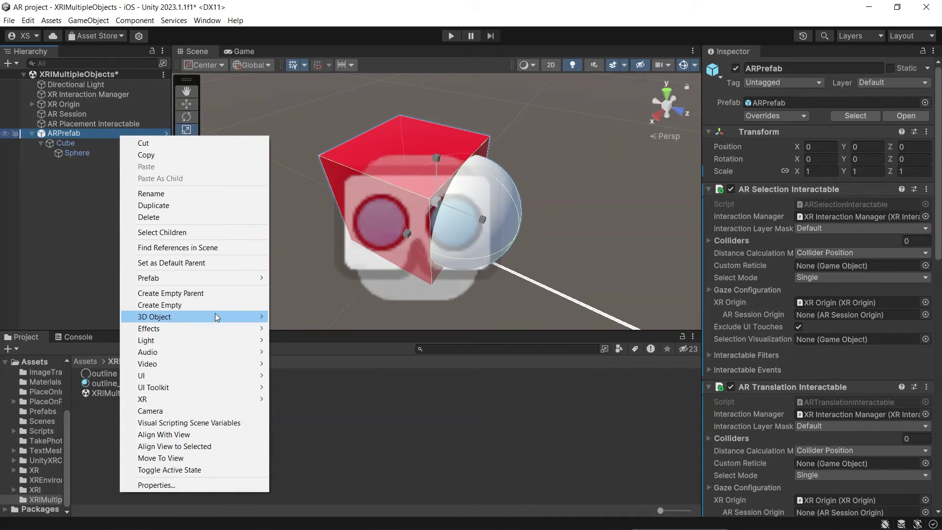
{"action": "mouse_move", "coordinate": [216, 316]}
{"action": "left_click", "coordinate": [325, 363]}
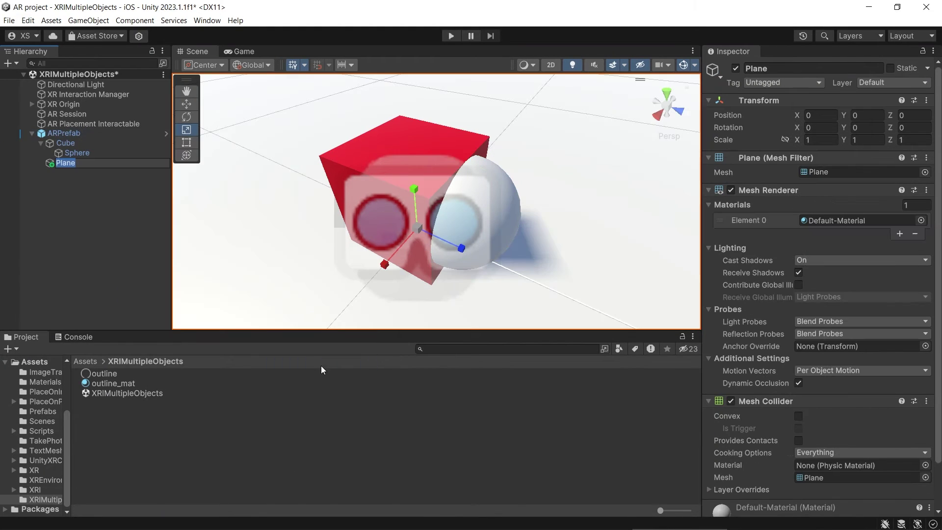
{"action": "type", "text": "SelectionVisualization"}
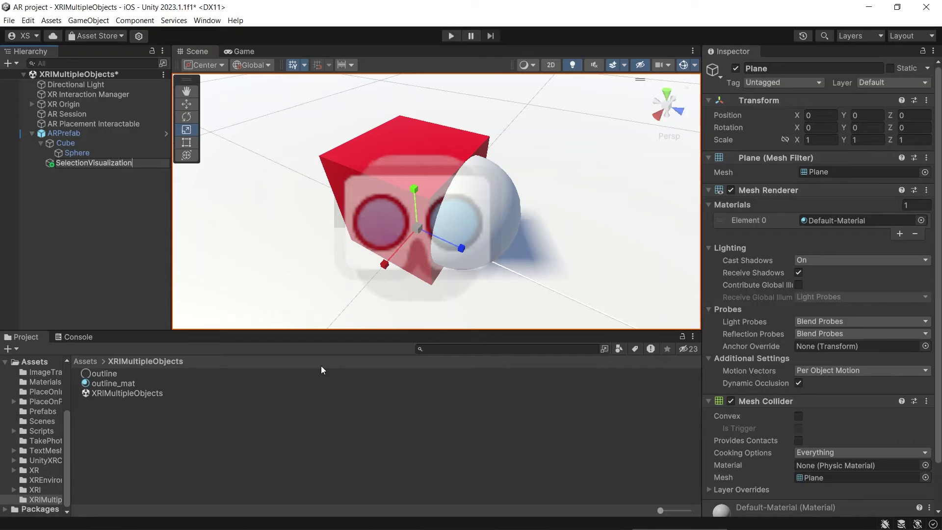
{"action": "key", "text": "Return"}
{"action": "left_click_drag", "start_coordinate": [157, 381], "coordinate": [839, 221]}
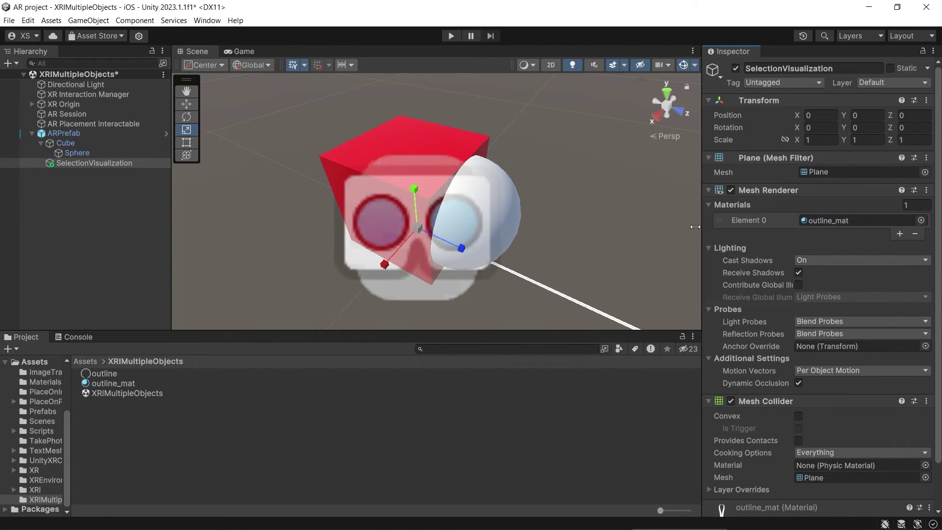
- Scale the plane to 0.035 and assign it as ARPrefab's Selection Visualization
{"action": "left_click_drag", "start_coordinate": [418, 228], "coordinate": [391, 228]}
{"action": "left_click", "coordinate": [821, 141]}
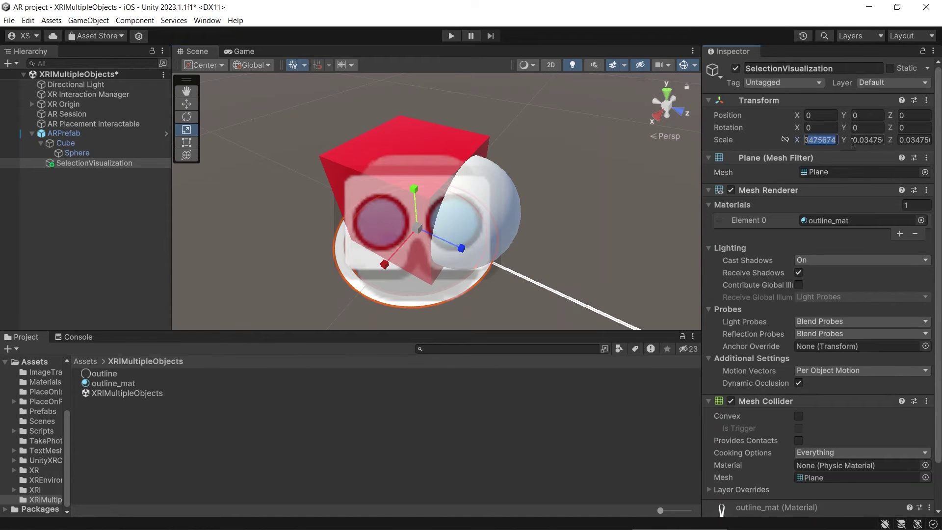
{"action": "type", "text": "0.035"}
{"action": "key", "text": "Return"}
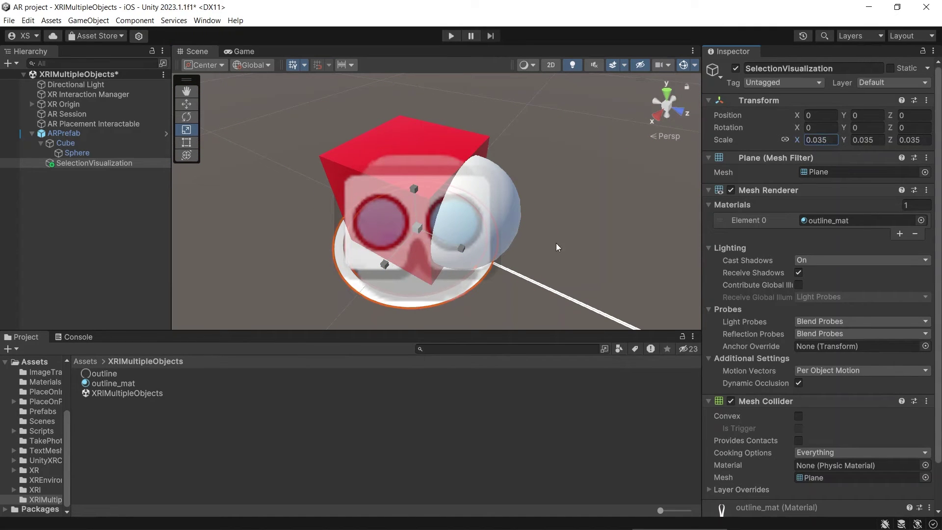
{"action": "left_click_drag", "start_coordinate": [558, 248], "coordinate": [562, 269], "text": "alt"}
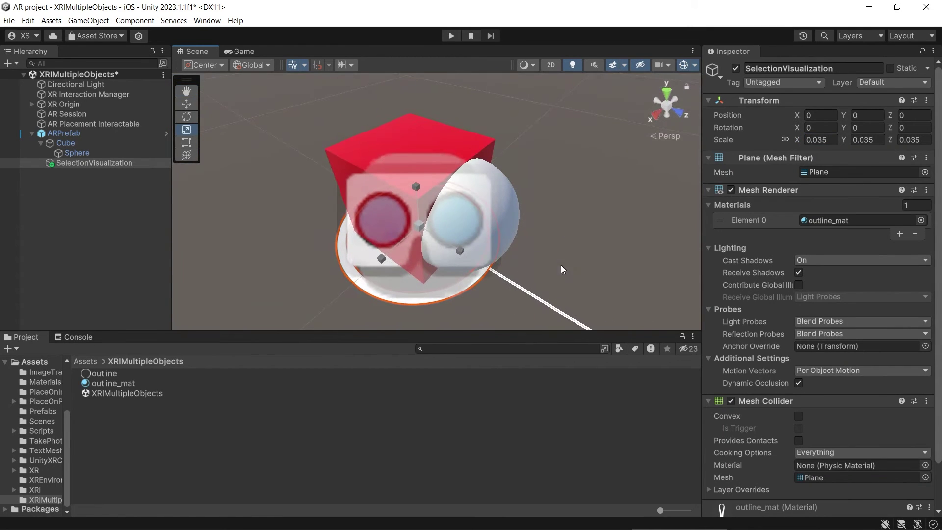
{"action": "left_click", "coordinate": [116, 133]}
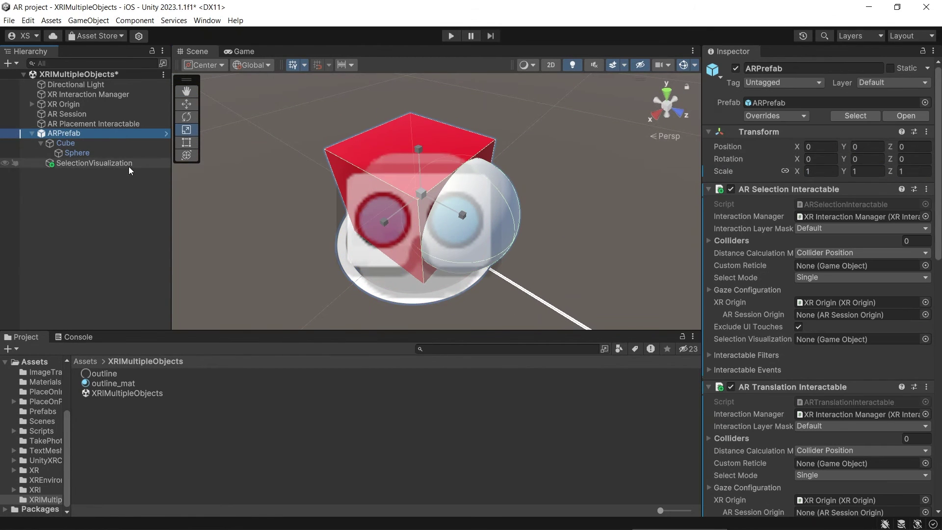
{"action": "left_click_drag", "start_coordinate": [824, 322], "coordinate": [832, 338]}
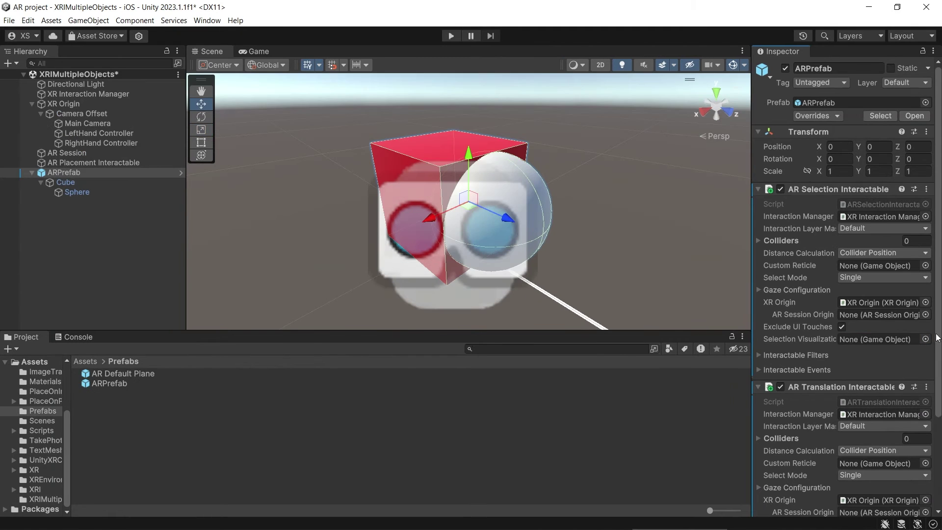
- Set ARPrefab's Object Gesture Translation Mode to Any
{"action": "scroll", "coordinate": [844, 284], "scroll_direction": "down", "scroll_amount": 3}
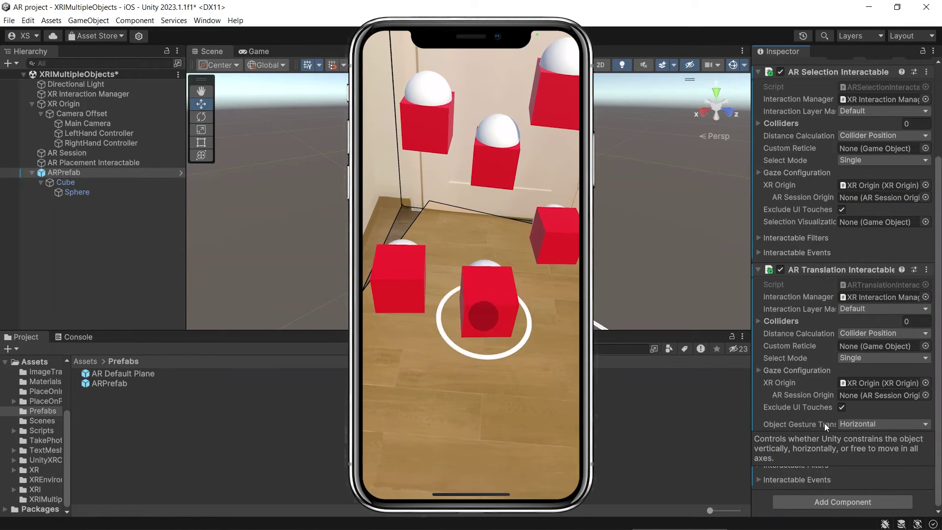
{"action": "left_click", "coordinate": [856, 424]}
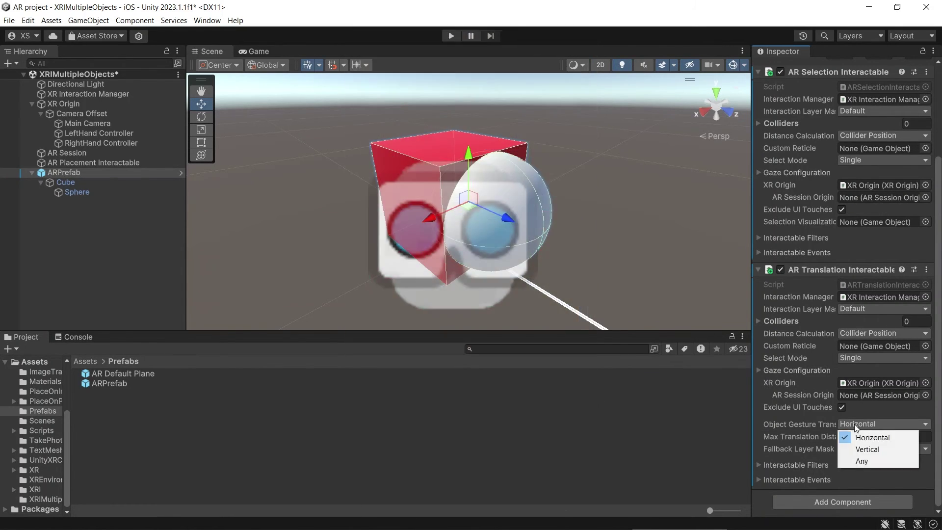
{"action": "left_click", "coordinate": [887, 460]}
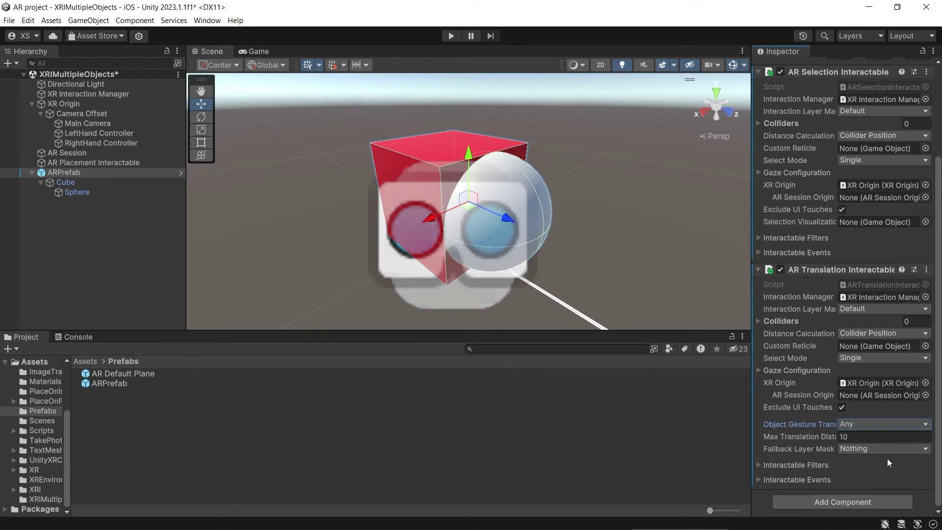
- Add an XR AR Rotation Interactable component to ARPrefab and widen the Inspector
{"action": "left_click", "coordinate": [881, 501]}
{"action": "left_click", "coordinate": [880, 511]}
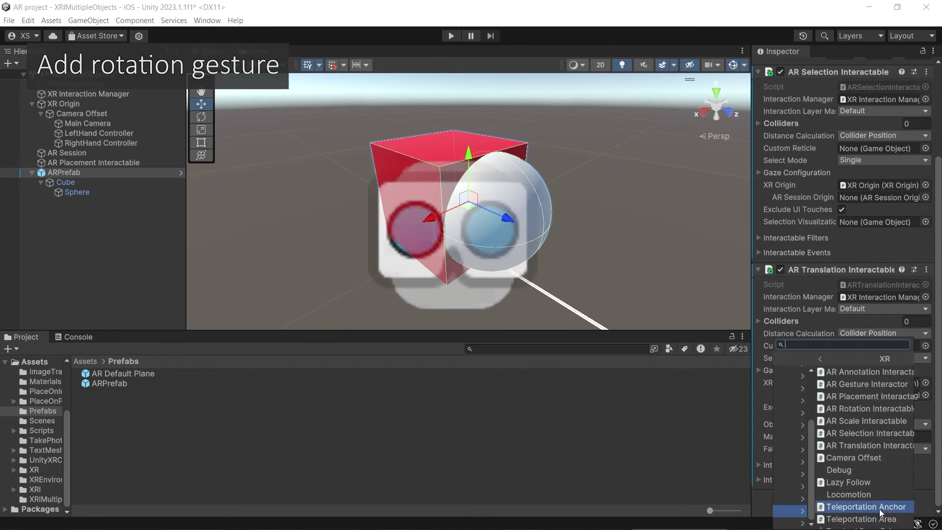
{"action": "left_click", "coordinate": [885, 409]}
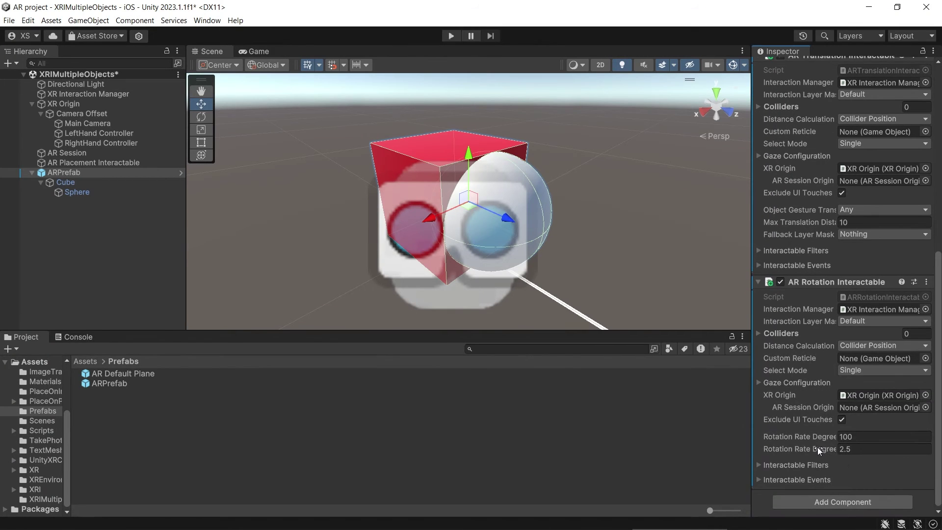
{"action": "left_click_drag", "start_coordinate": [753, 344], "coordinate": [628, 343]}
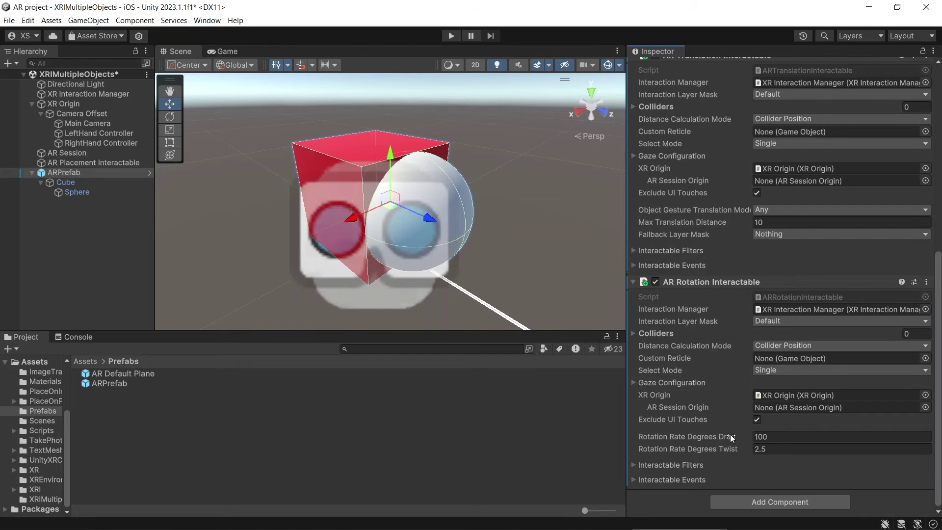
{"action": "mouse_move", "coordinate": [731, 435]}
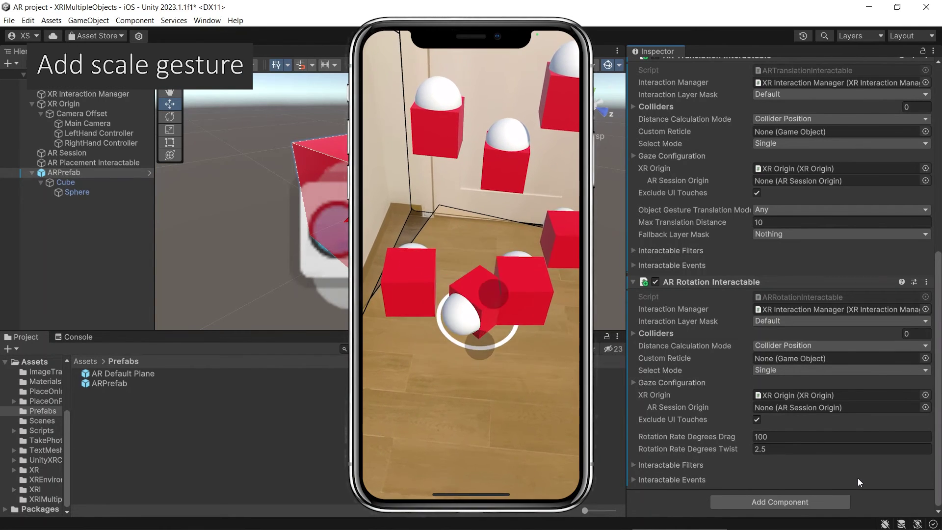
- Add an XR AR Scale Interactable to ARPrefab and clear the trailing digits of its 0.75 Min Scale
{"action": "left_click", "coordinate": [825, 505]}
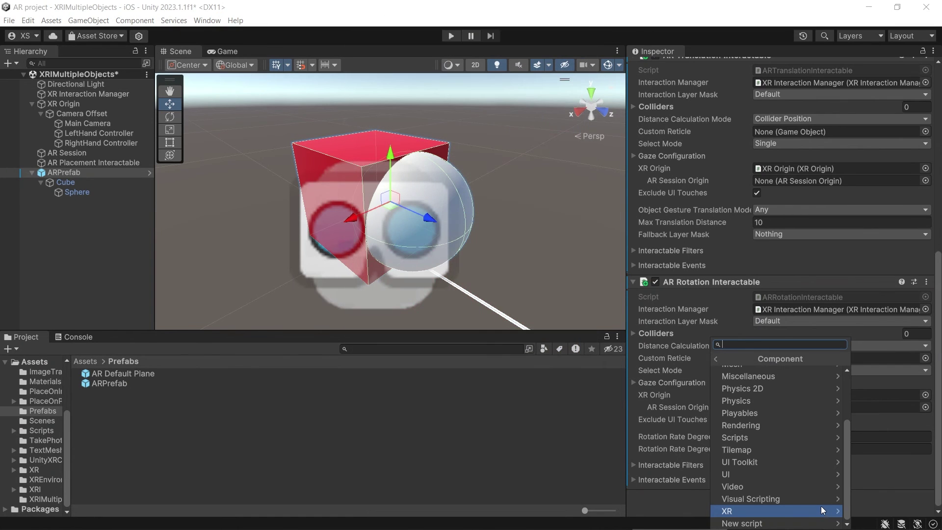
{"action": "left_click", "coordinate": [816, 510]}
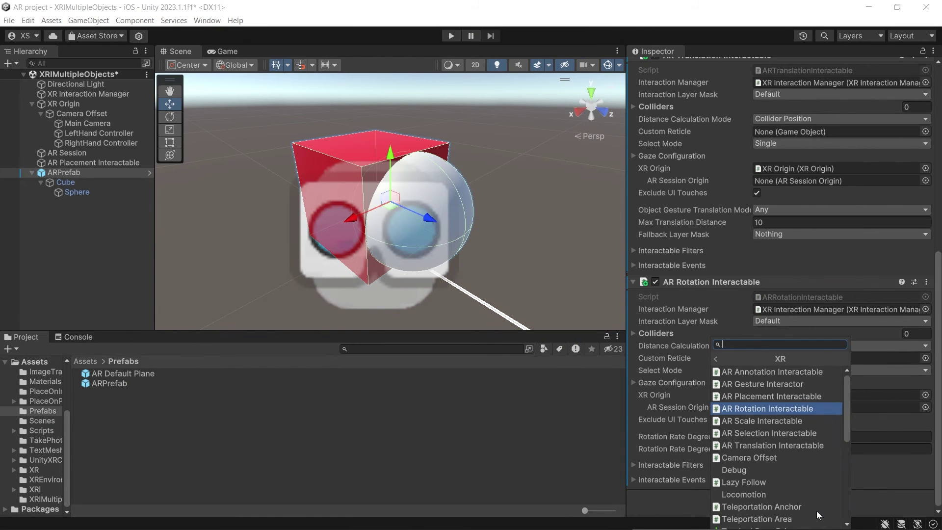
{"action": "left_click", "coordinate": [808, 422]}
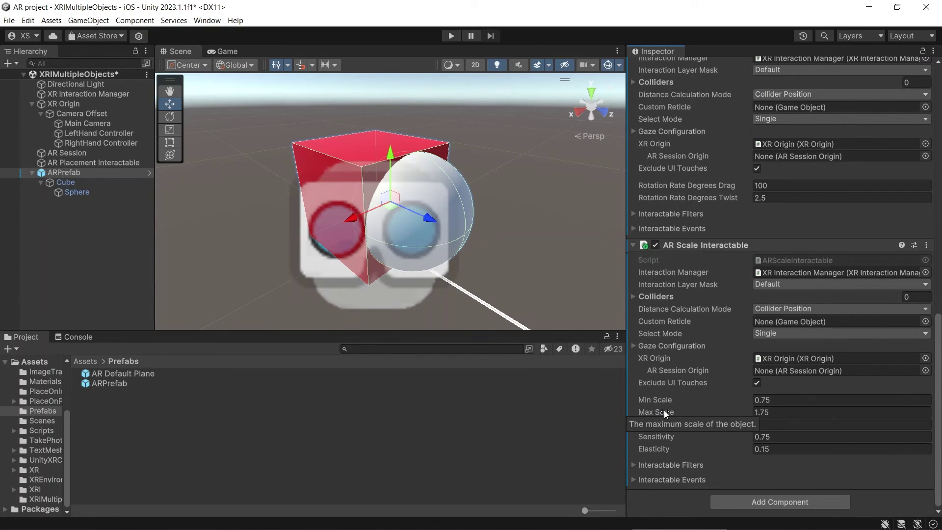
{"action": "left_click", "coordinate": [781, 399]}
{"action": "left_click", "coordinate": [781, 398]}
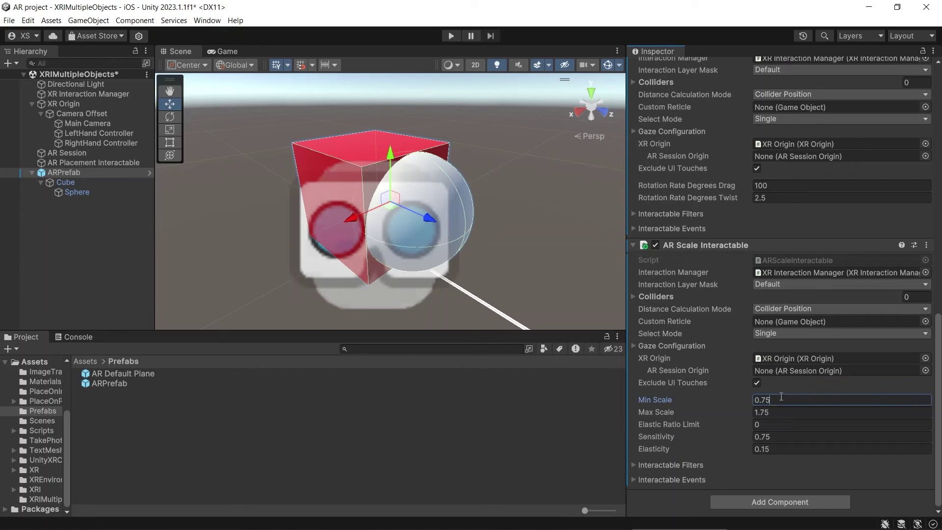
{"action": "key", "text": "BackSpace"}
{"action": "key", "text": "BackSpace"}
- Enter Min Scale 0.5 and set the Scale, Rotation, Translation and Selection interaction layer masks to Everything
{"action": "type", "text": "5"}
{"action": "left_click", "coordinate": [787, 282]}
{"action": "left_click", "coordinate": [804, 305]}
{"action": "scroll", "coordinate": [811, 231], "scroll_direction": "up", "scroll_amount": 3}
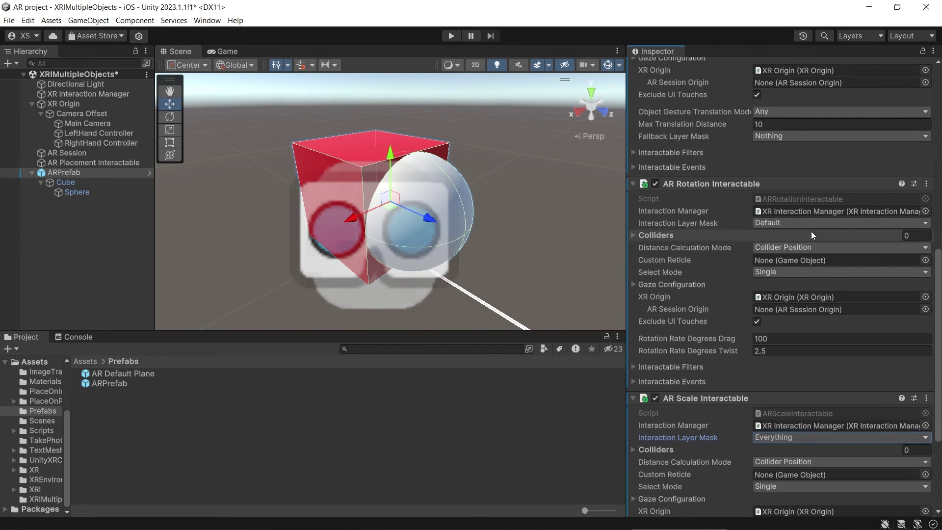
{"action": "left_click", "coordinate": [810, 224]}
{"action": "left_click", "coordinate": [802, 247]}
{"action": "scroll", "coordinate": [818, 174], "scroll_direction": "up", "scroll_amount": 5}
{"action": "left_click", "coordinate": [795, 157]}
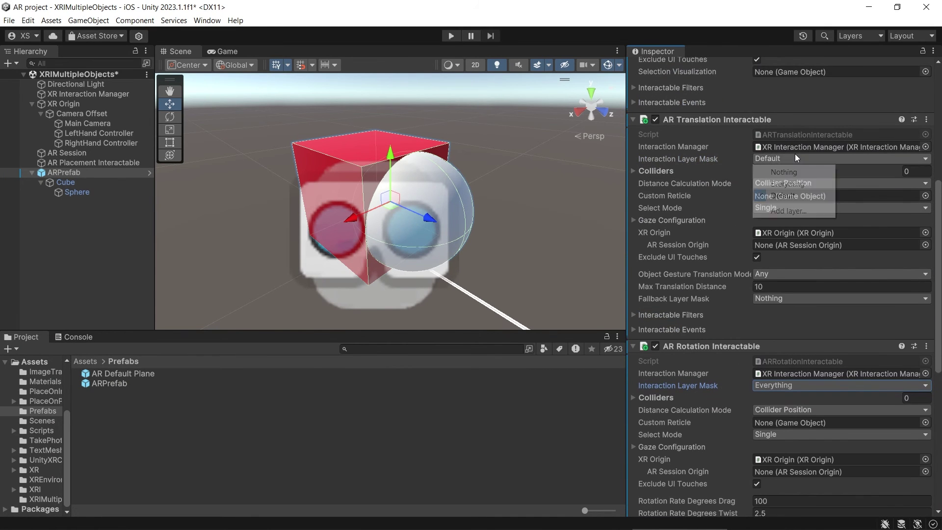
{"action": "left_click", "coordinate": [799, 182]}
{"action": "scroll", "coordinate": [802, 147], "scroll_direction": "up", "scroll_amount": 5}
{"action": "left_click", "coordinate": [802, 107]}
{"action": "left_click", "coordinate": [797, 131]}
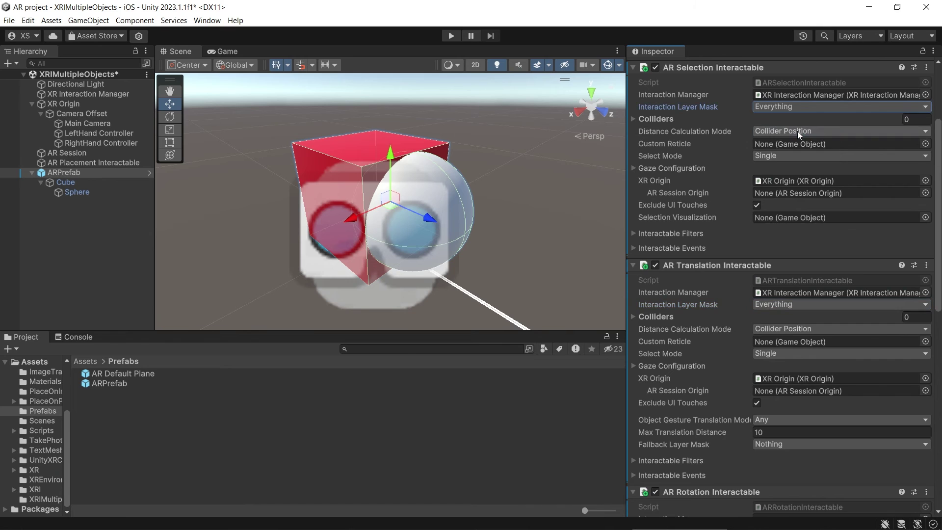
- Apply all overrides to the ARPrefab asset
{"action": "scroll", "coordinate": [807, 121], "scroll_direction": "up", "scroll_amount": 3}
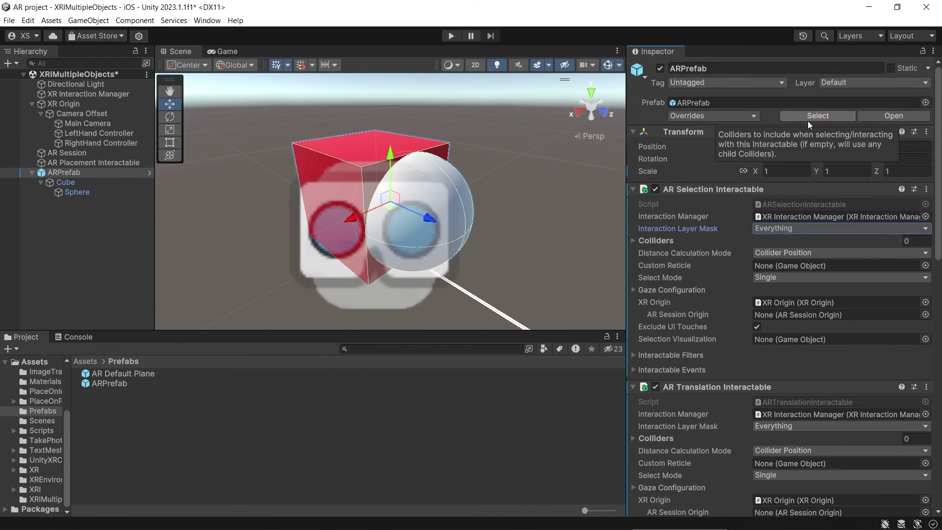
{"action": "left_click", "coordinate": [747, 117]}
{"action": "left_click", "coordinate": [799, 232]}
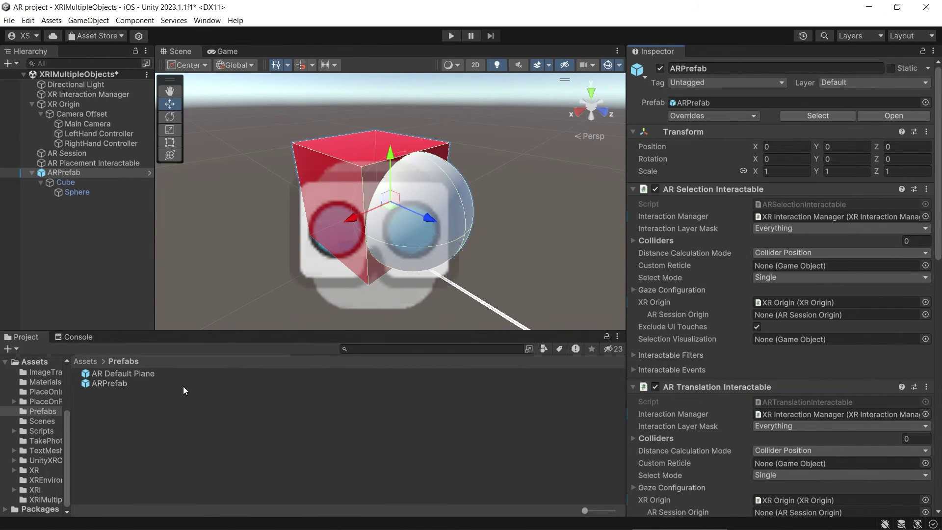
- Check the ARPrefab asset, delete its instance from the XRIMultipleObjects scene, and save
{"action": "left_click", "coordinate": [136, 387]}
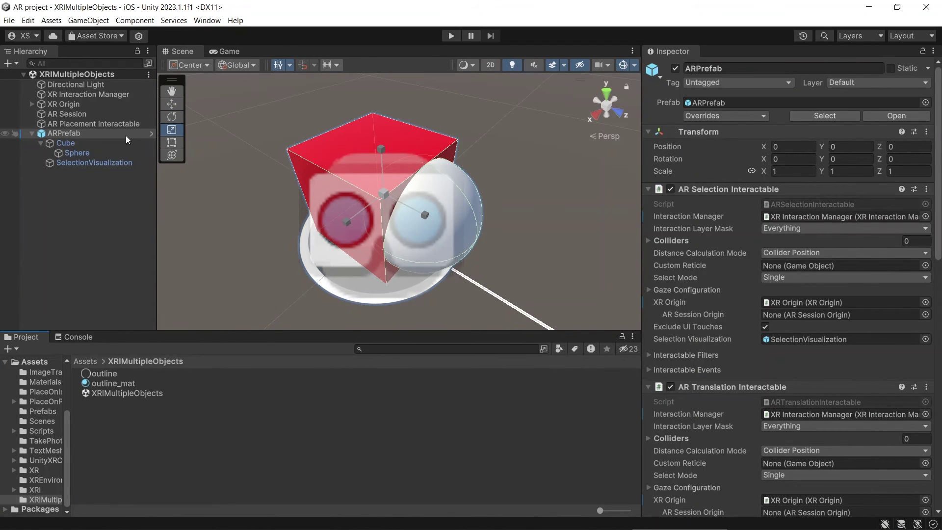
{"action": "left_click", "coordinate": [208, 204]}
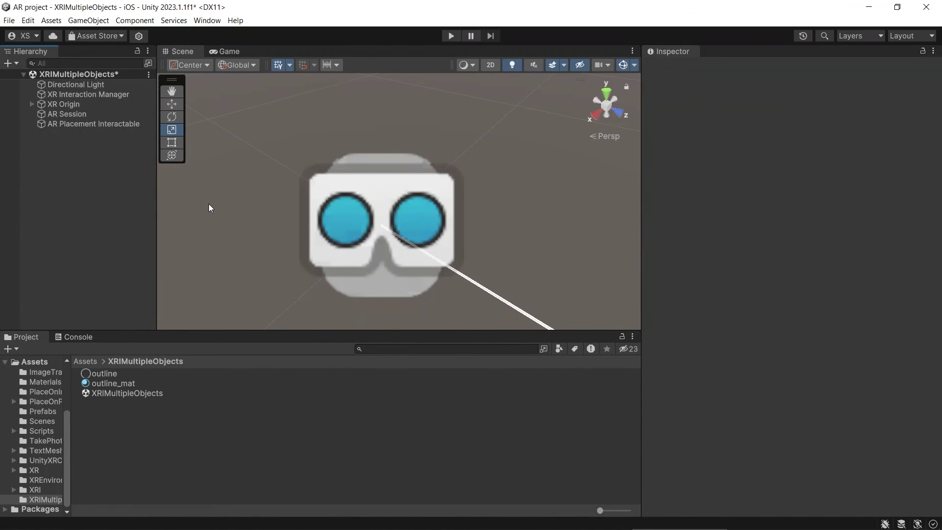
{"action": "key", "text": "ctrl+s"}
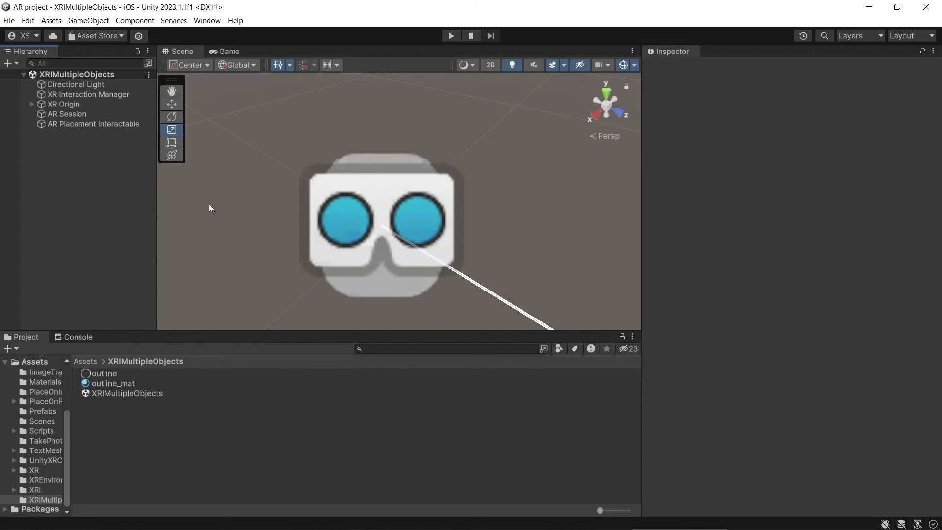